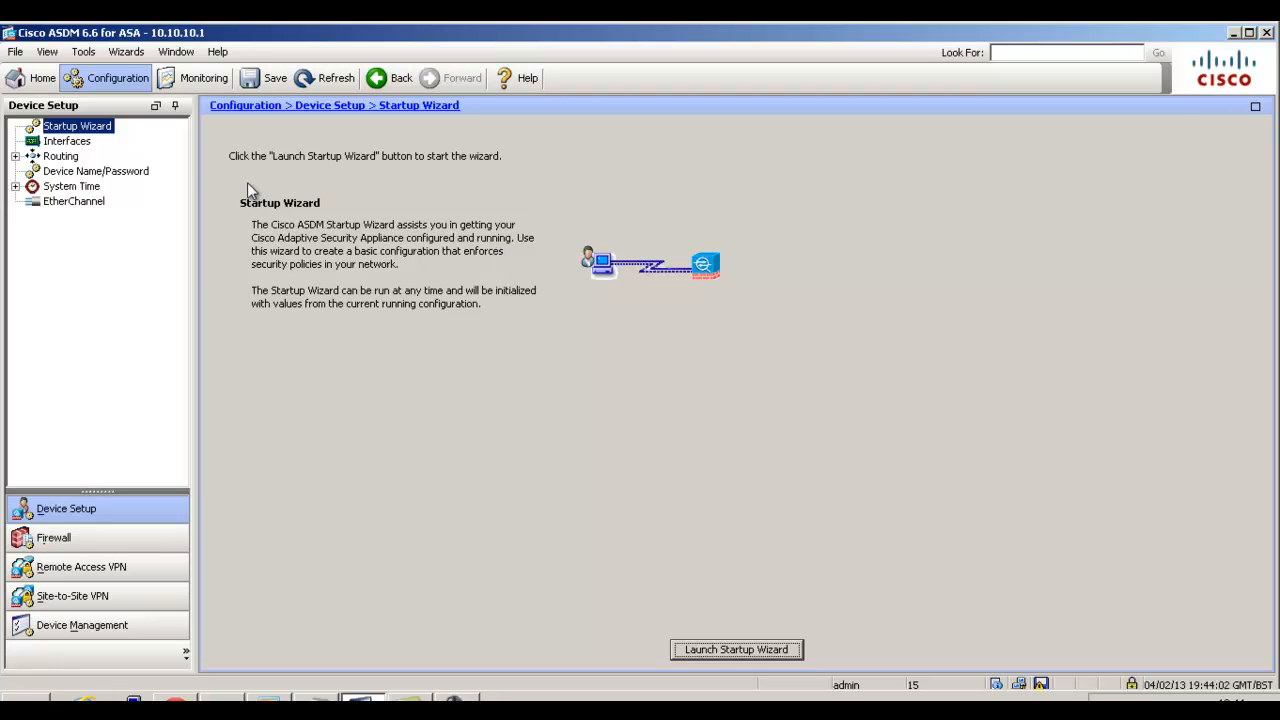
Start the IPsec (IKEv1) Remote Access VPN Wizard and use Outside as the VPN tunnel interface.
click(139, 54)
mouse_move(151, 93)
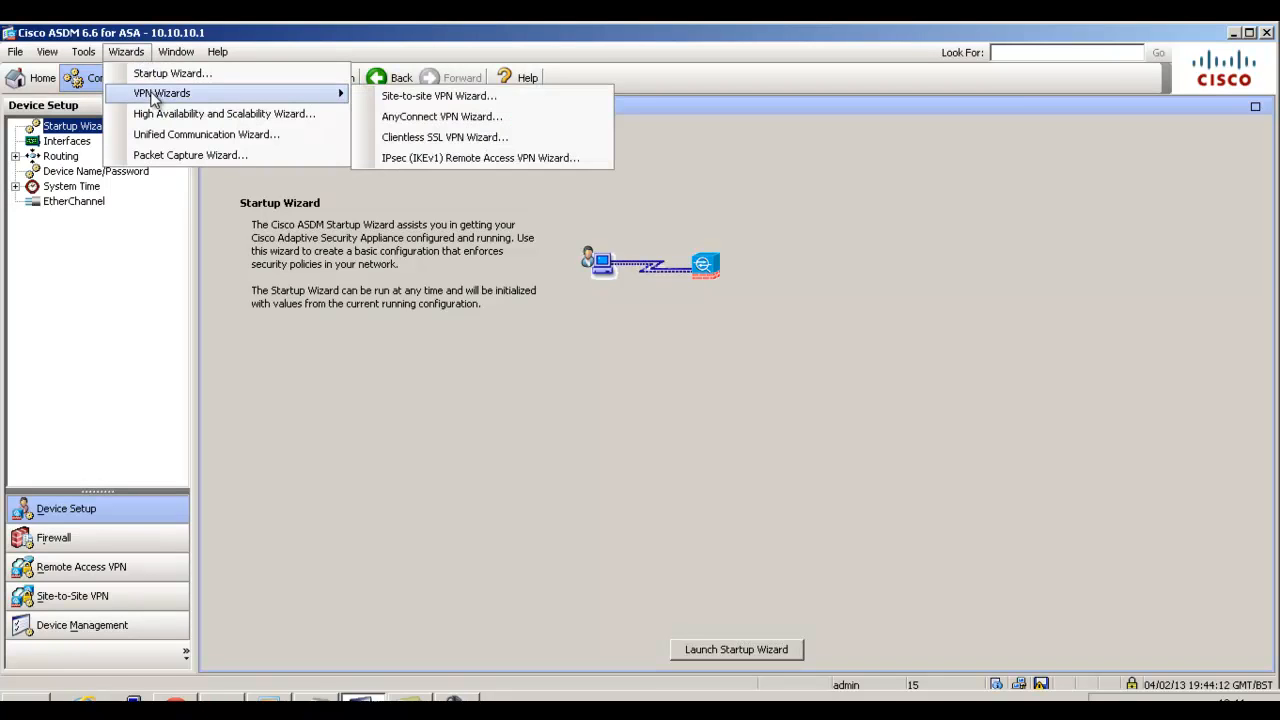
click(411, 158)
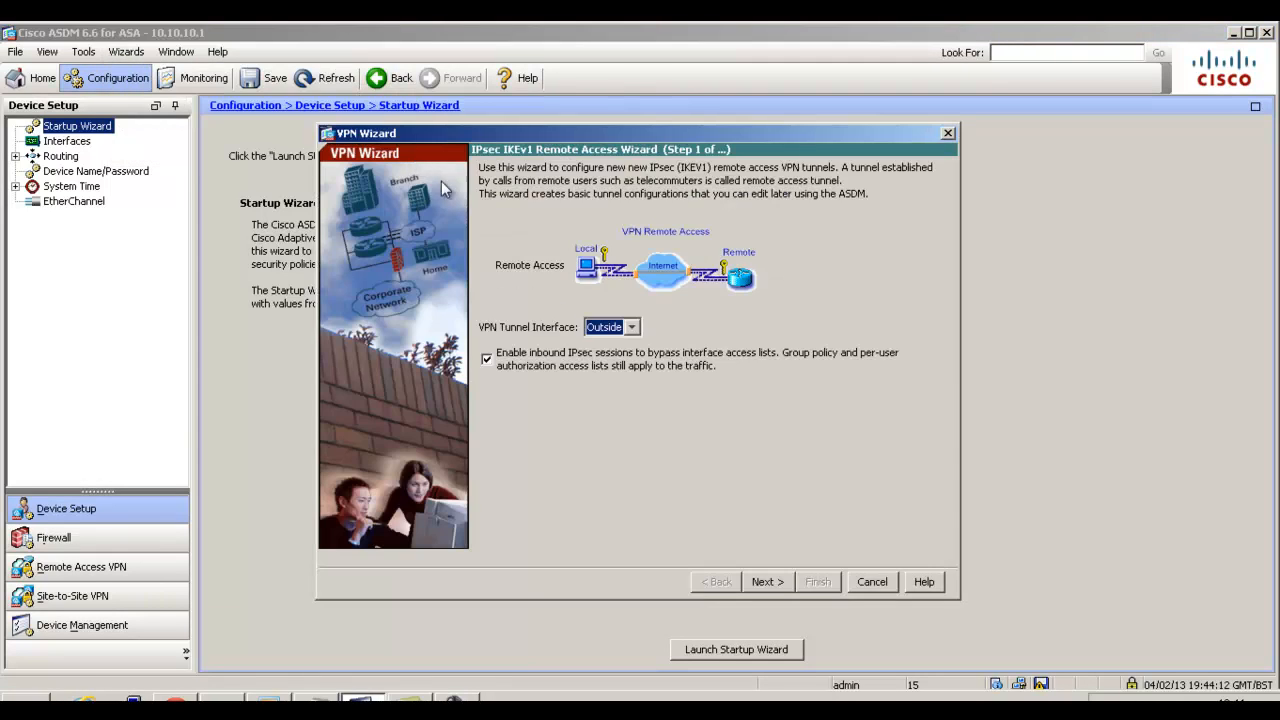
click(629, 328)
click(629, 328)
click(782, 583)
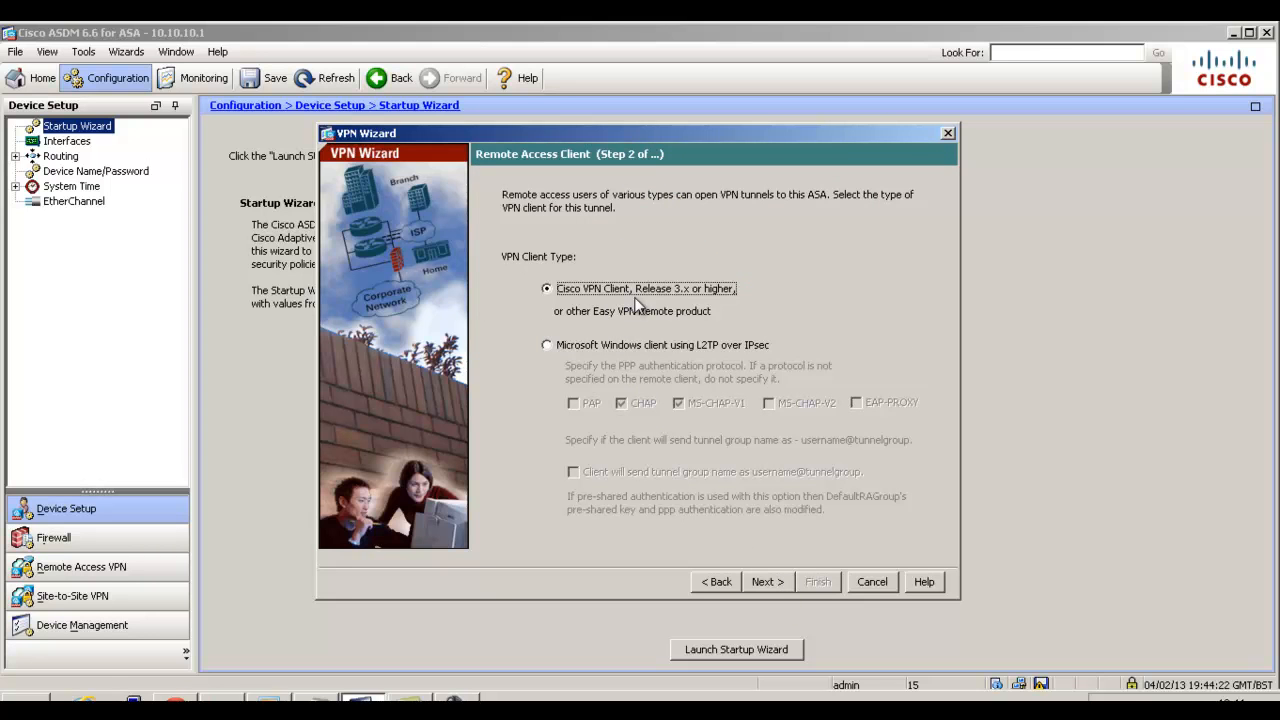
Keep Cisco VPN Client, Release 3.x or higher, as the VPN client type and continue to the authentication method.
click(775, 587)
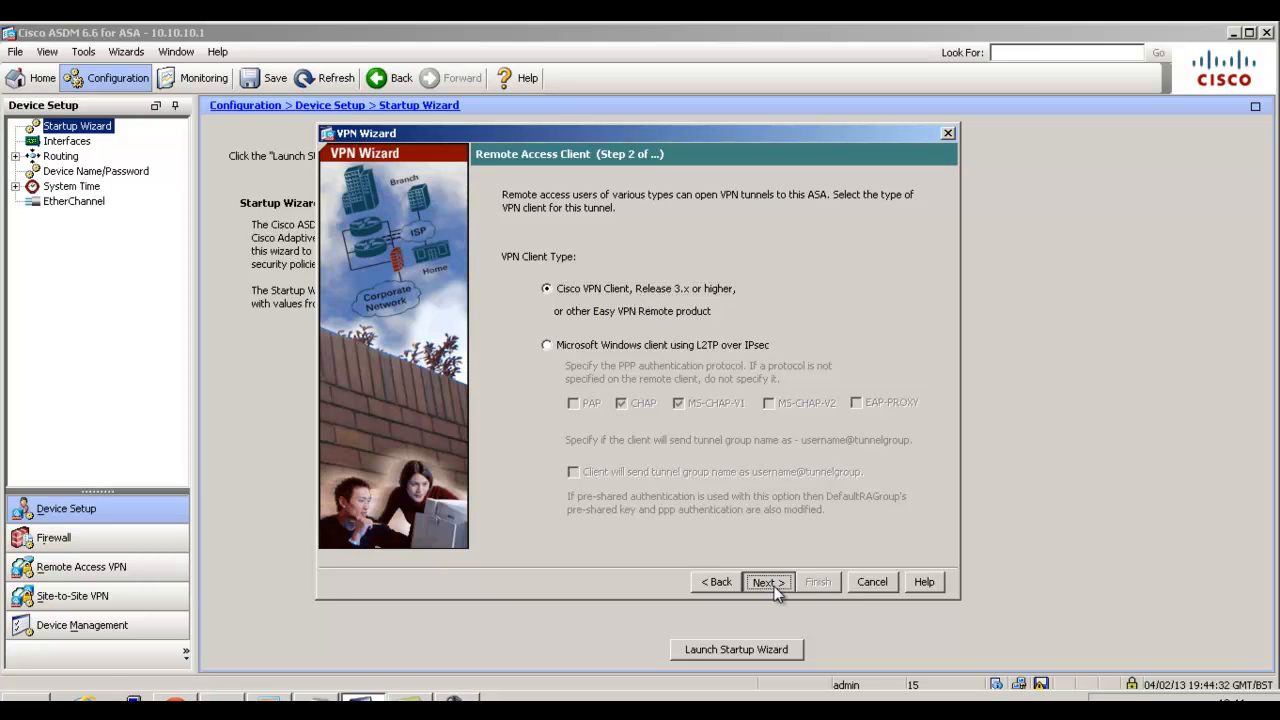
click(714, 582)
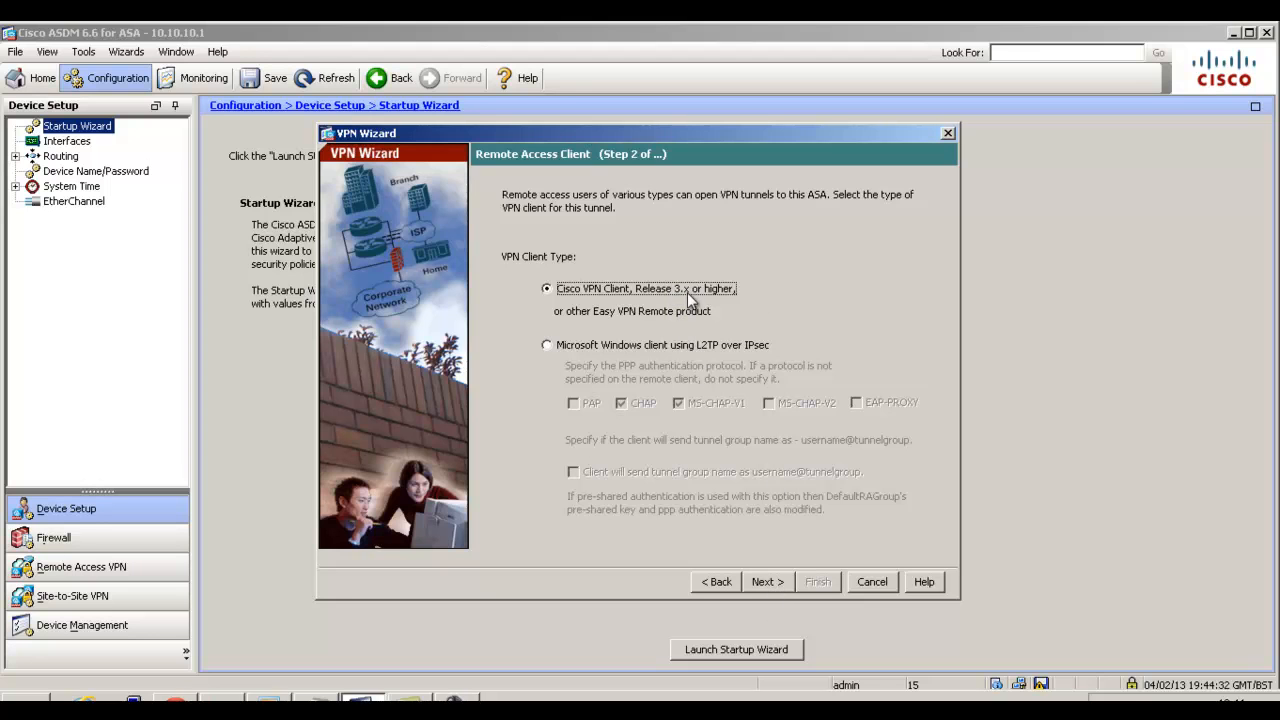
click(768, 582)
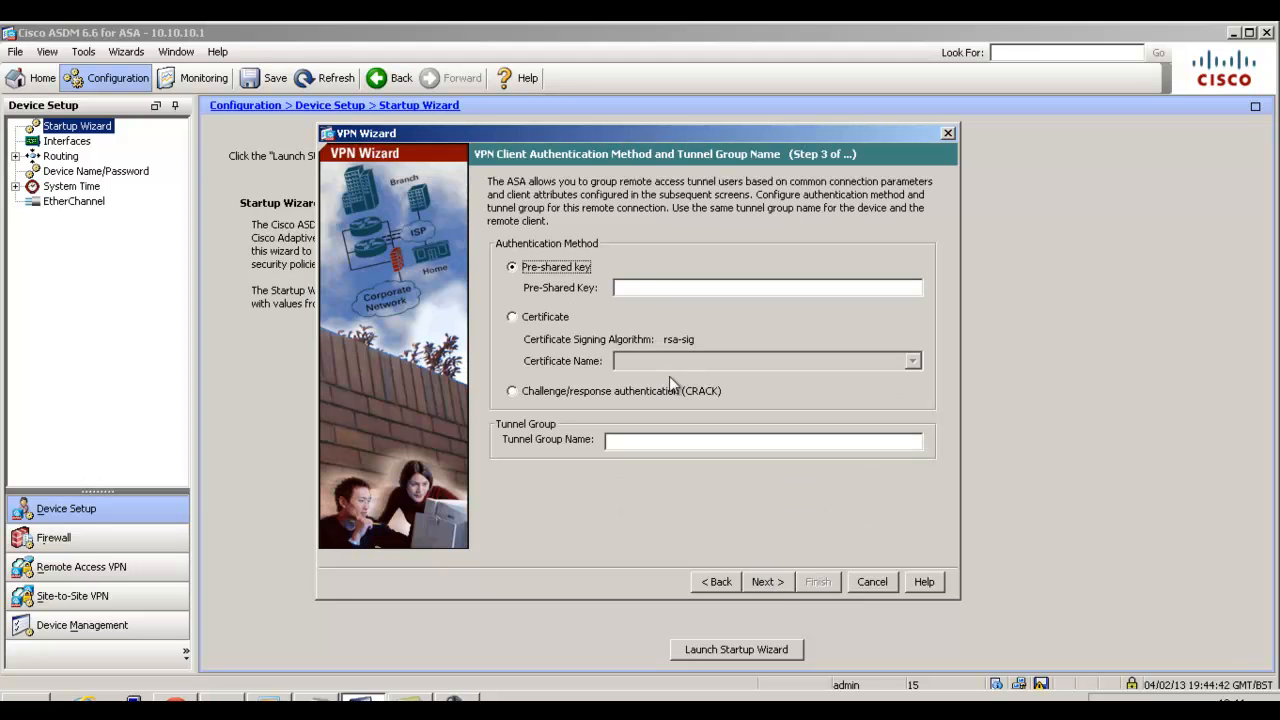
Enter the pre-shared key for client authentication and name the tunnel group RA_VPN.
click(630, 290)
text(password)
click(643, 437)
text(RA_VPN)
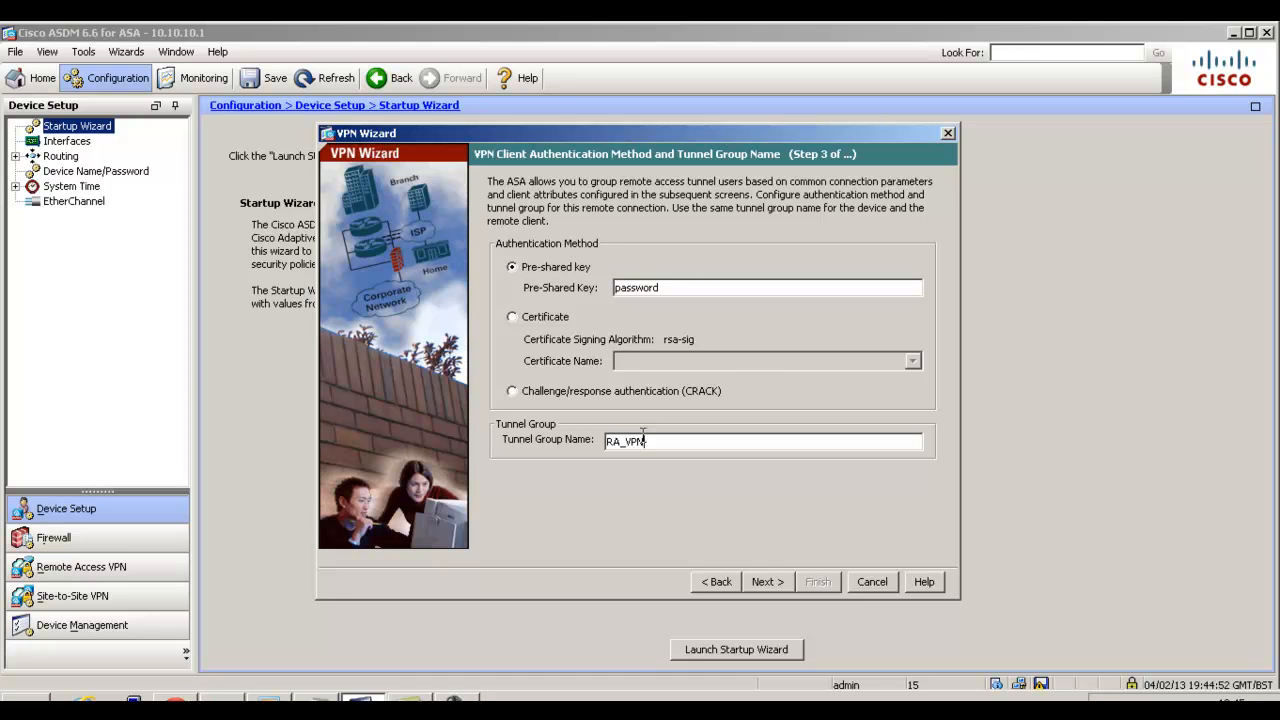
click(784, 581)
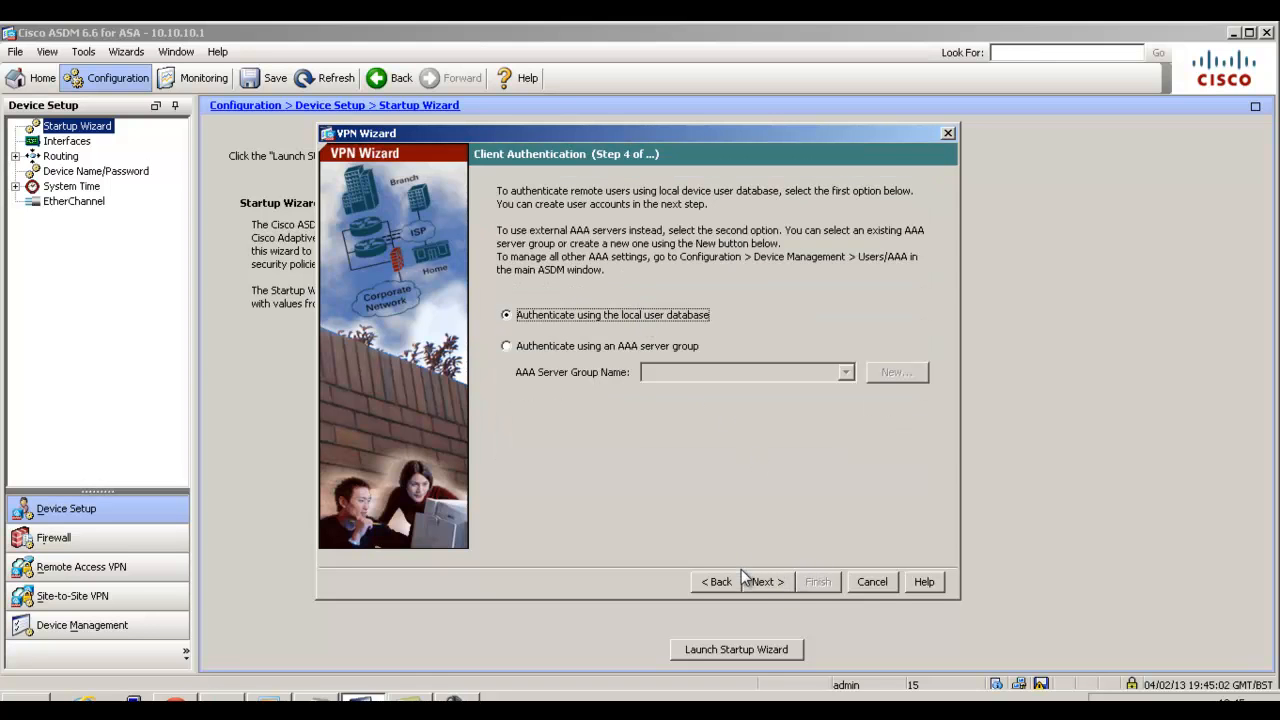
Authenticate against the local user database and add the user vpntest, entering and confirming the account password.
click(772, 587)
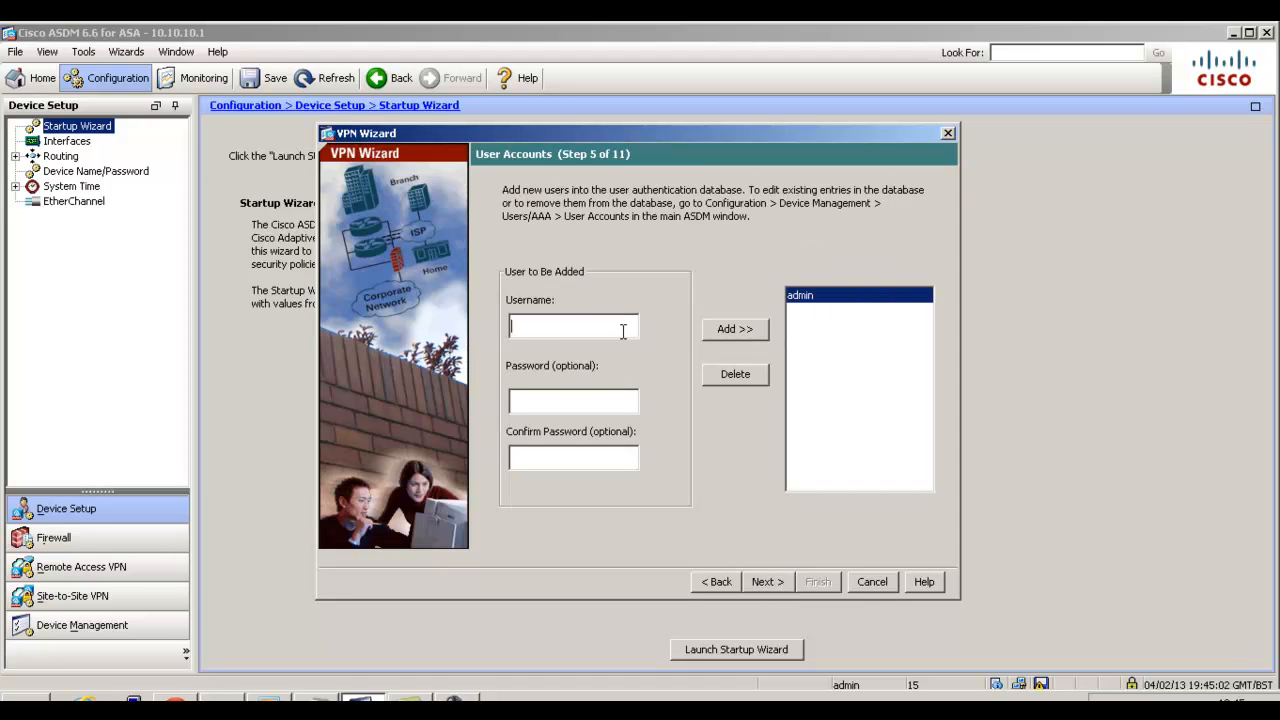
text(vpntest)
key(Tab)
text(********)
key(Tab)
text(********)
click(760, 335)
click(765, 582)
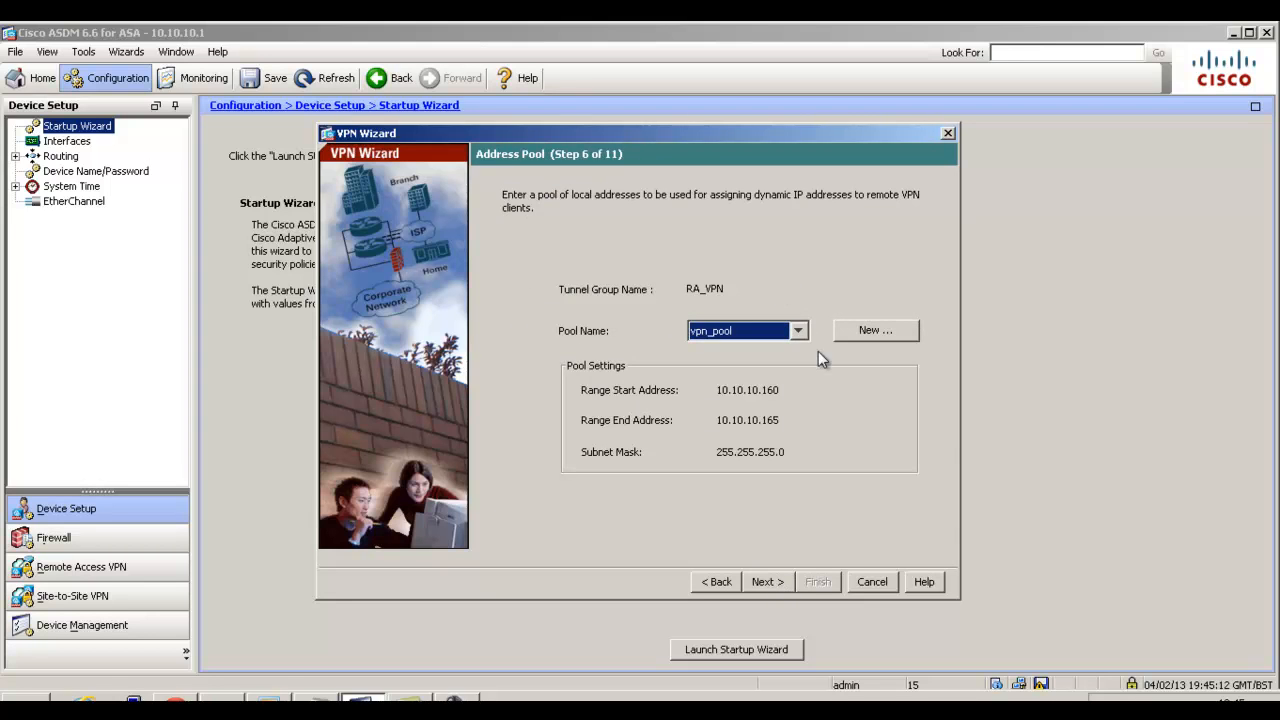
Choose vpn_pool as the address pool for the RA_VPN tunnel group.
click(798, 330)
click(793, 302)
click(798, 330)
click(801, 307)
click(889, 334)
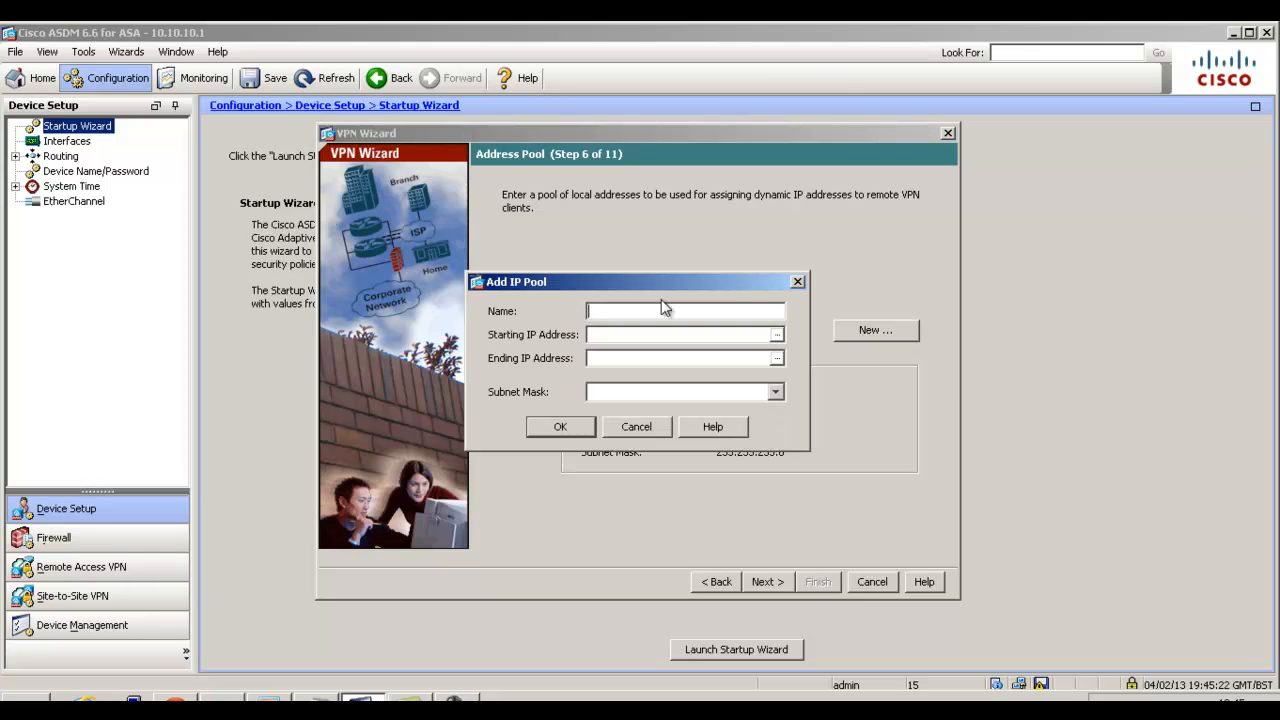
click(707, 335)
click(704, 362)
click(798, 282)
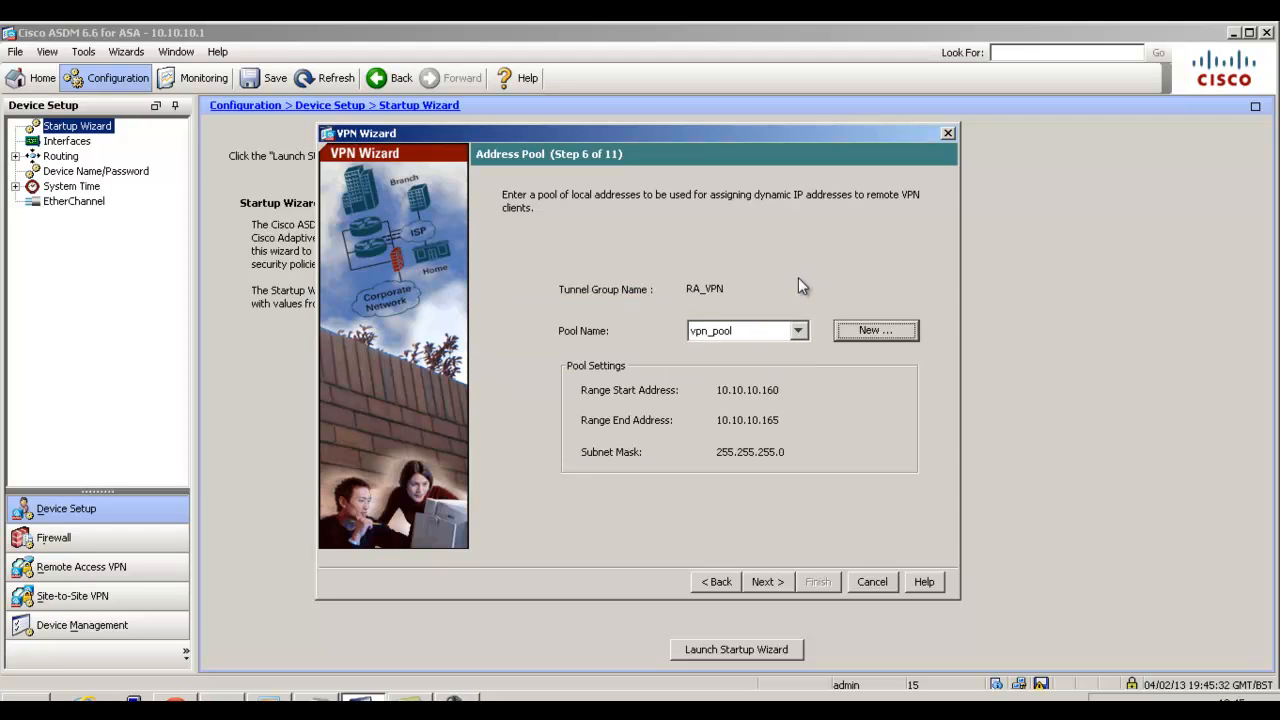
Accept the client attributes and, for the Inside interface, leave Exempt Networks blank and split tunneling disabled.
click(776, 590)
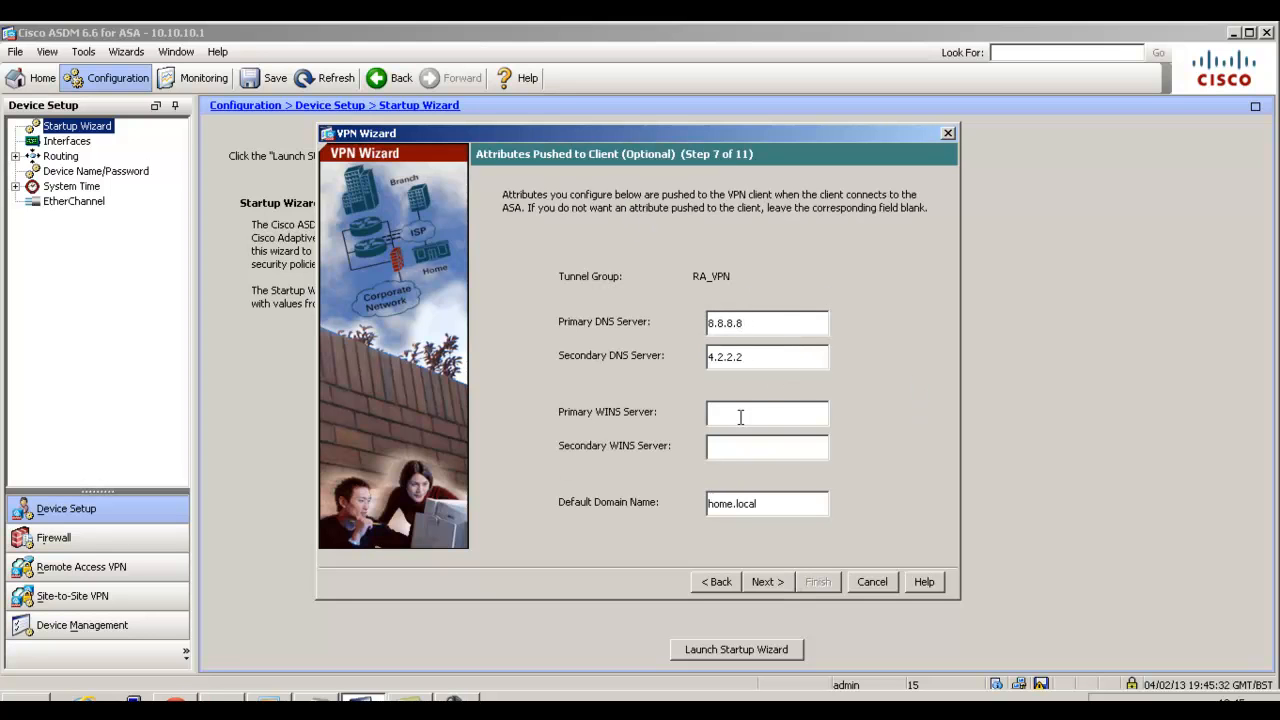
click(781, 581)
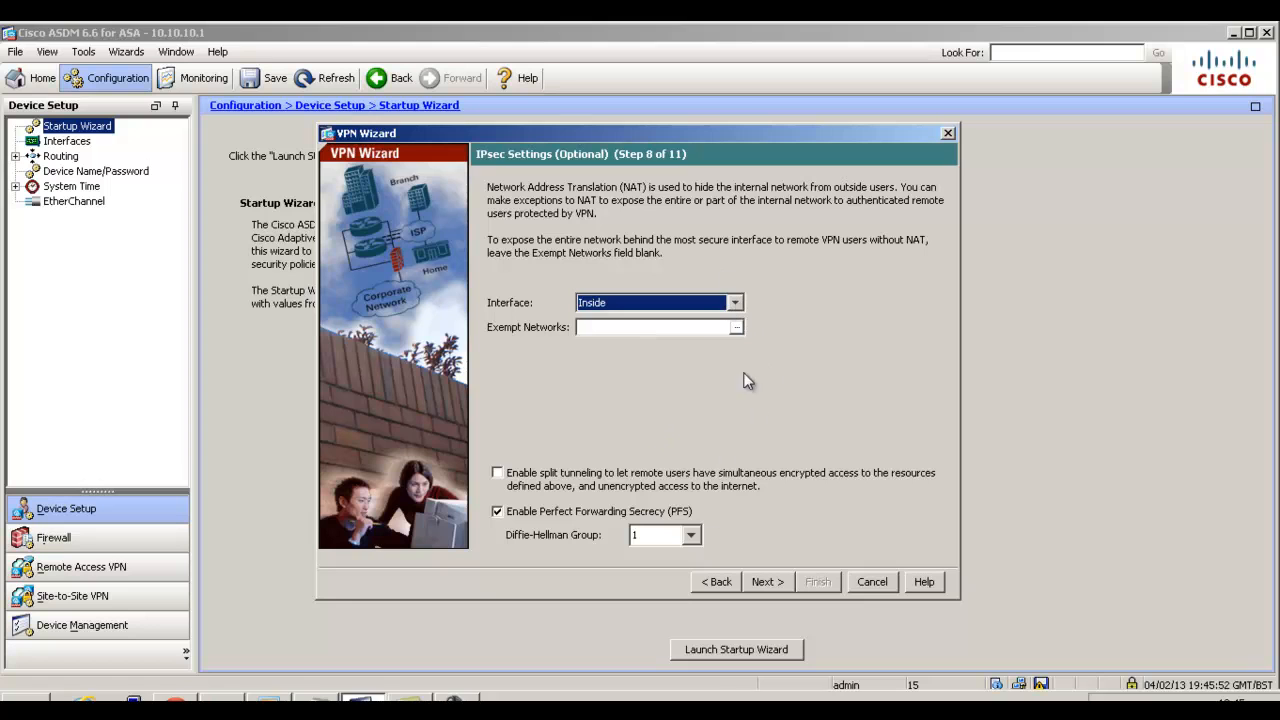
click(700, 329)
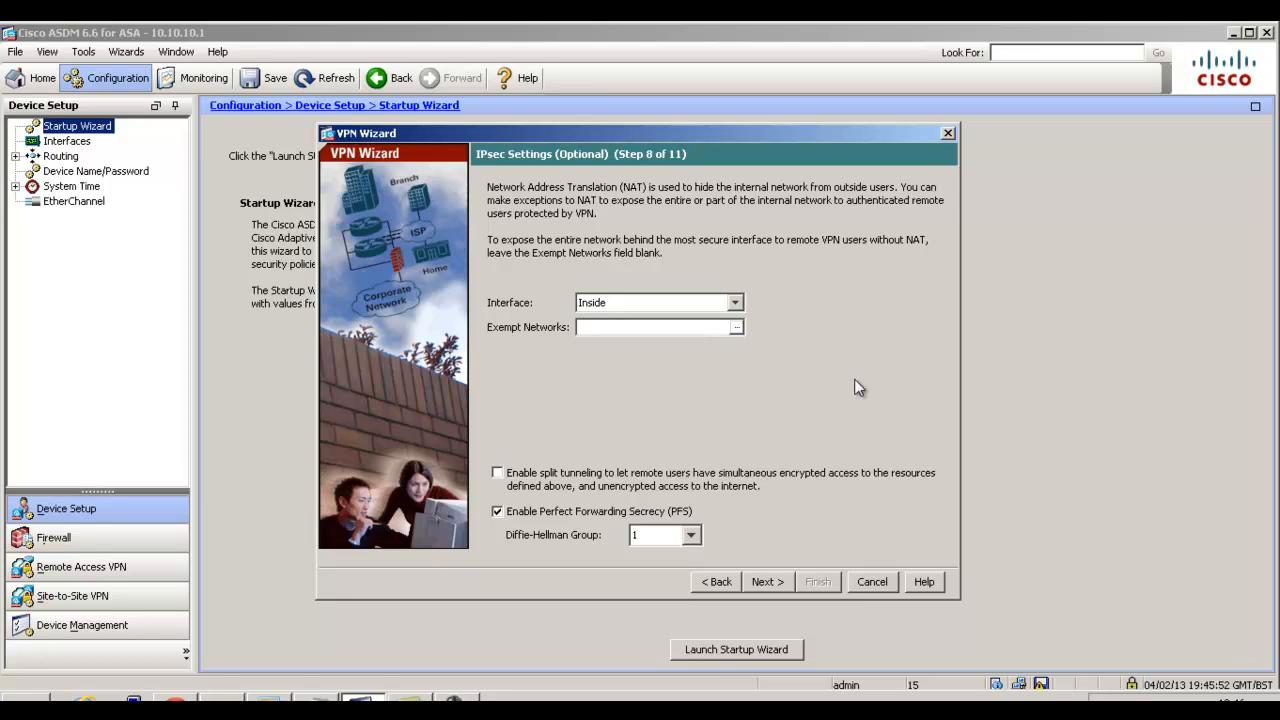
click(506, 482)
click(700, 328)
click(498, 474)
Continue to the wizard summary, finish the wizard and send the generated CLI commands to the ASA.
click(770, 583)
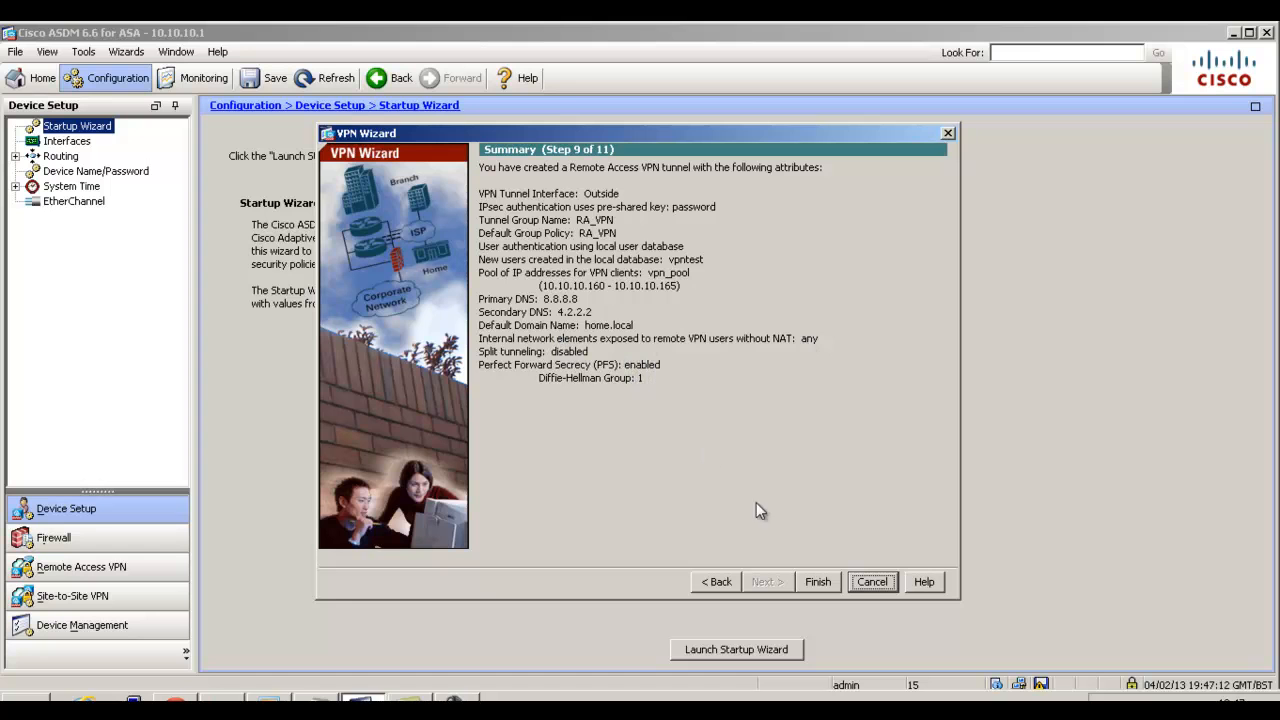
click(818, 582)
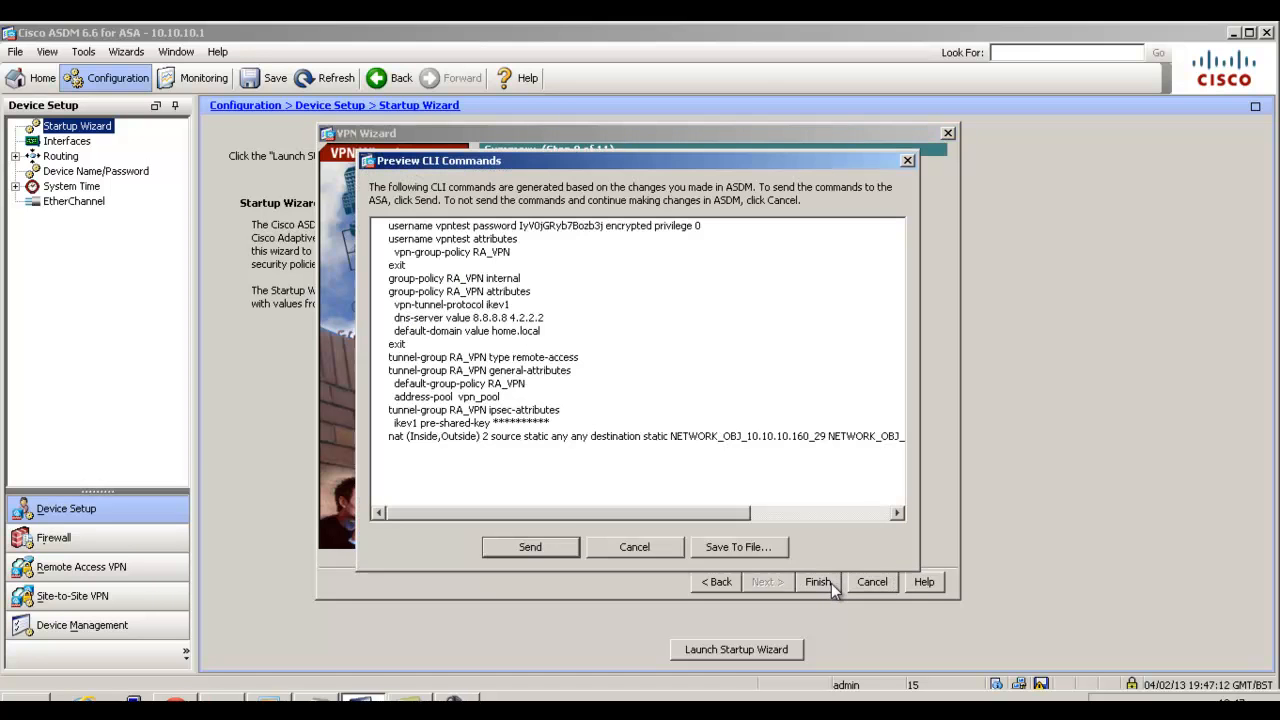
click(502, 547)
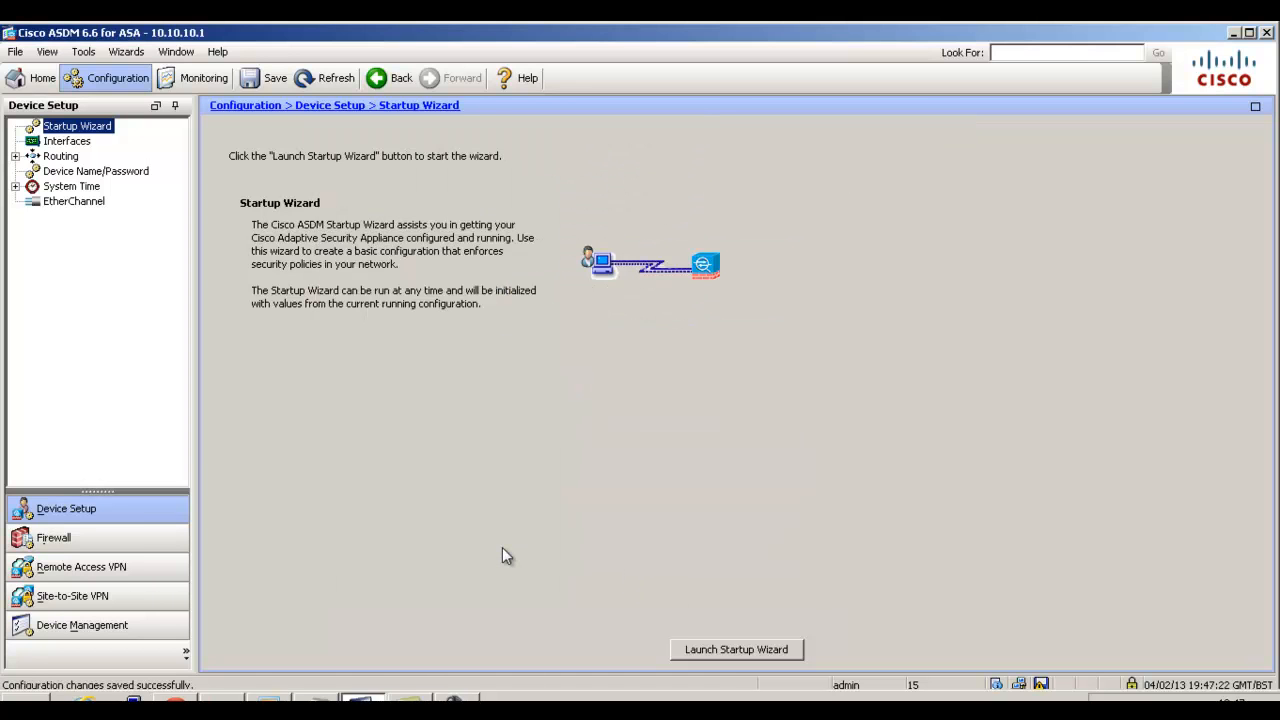
Open the IPsec(IKEv1) Connection Profiles under the Remote Access VPN network client access settings.
click(117, 574)
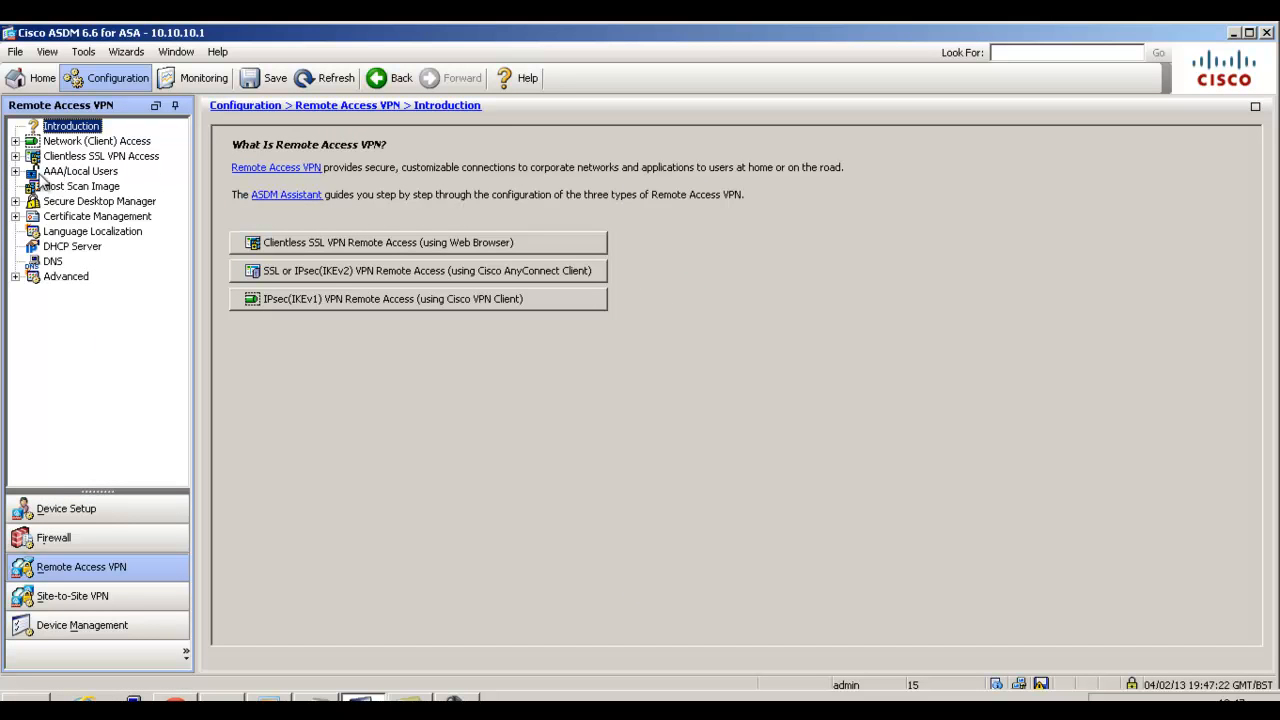
click(15, 141)
click(76, 247)
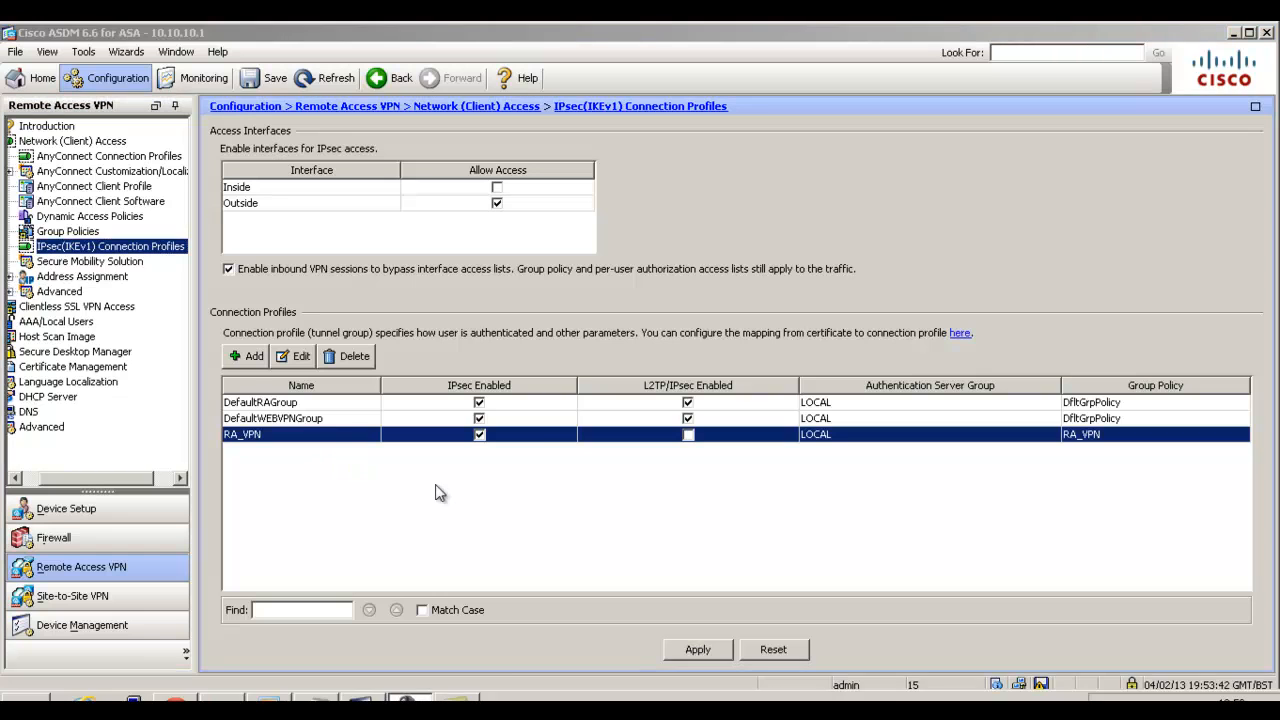
Open the RA_VPN group policy for editing and expand its additional general options.
click(95, 231)
click(317, 260)
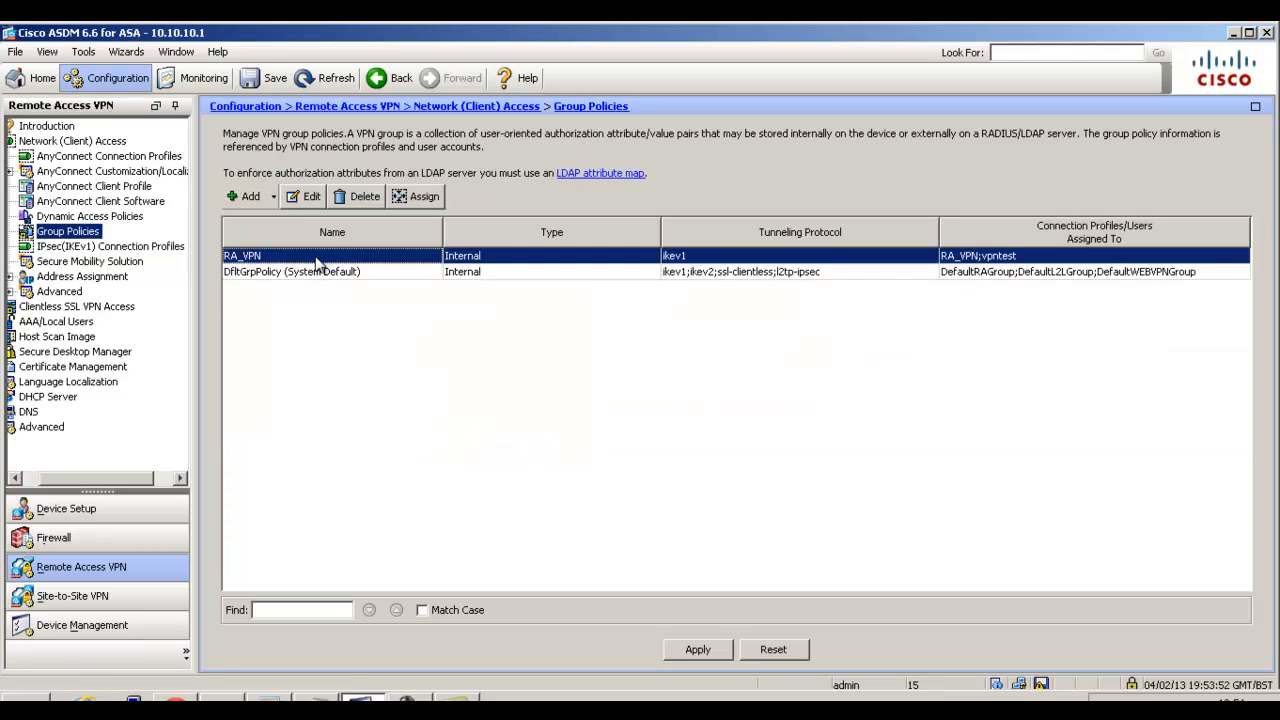
click(310, 198)
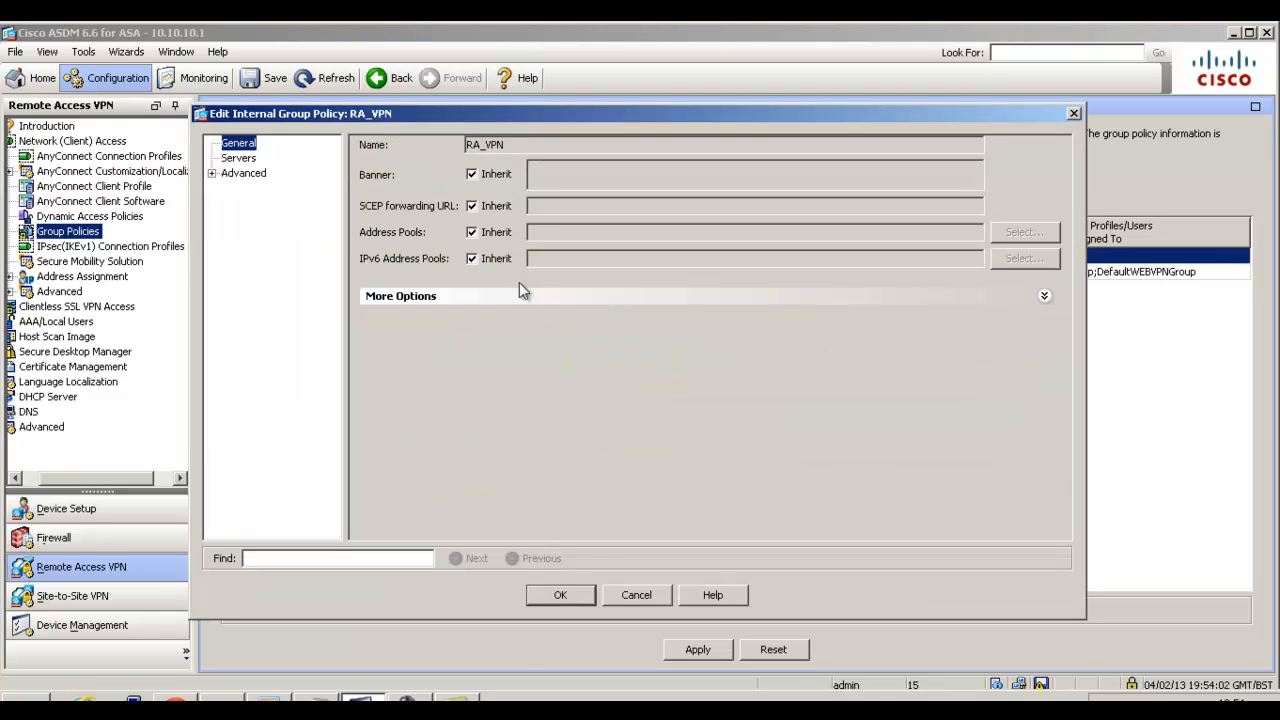
click(517, 297)
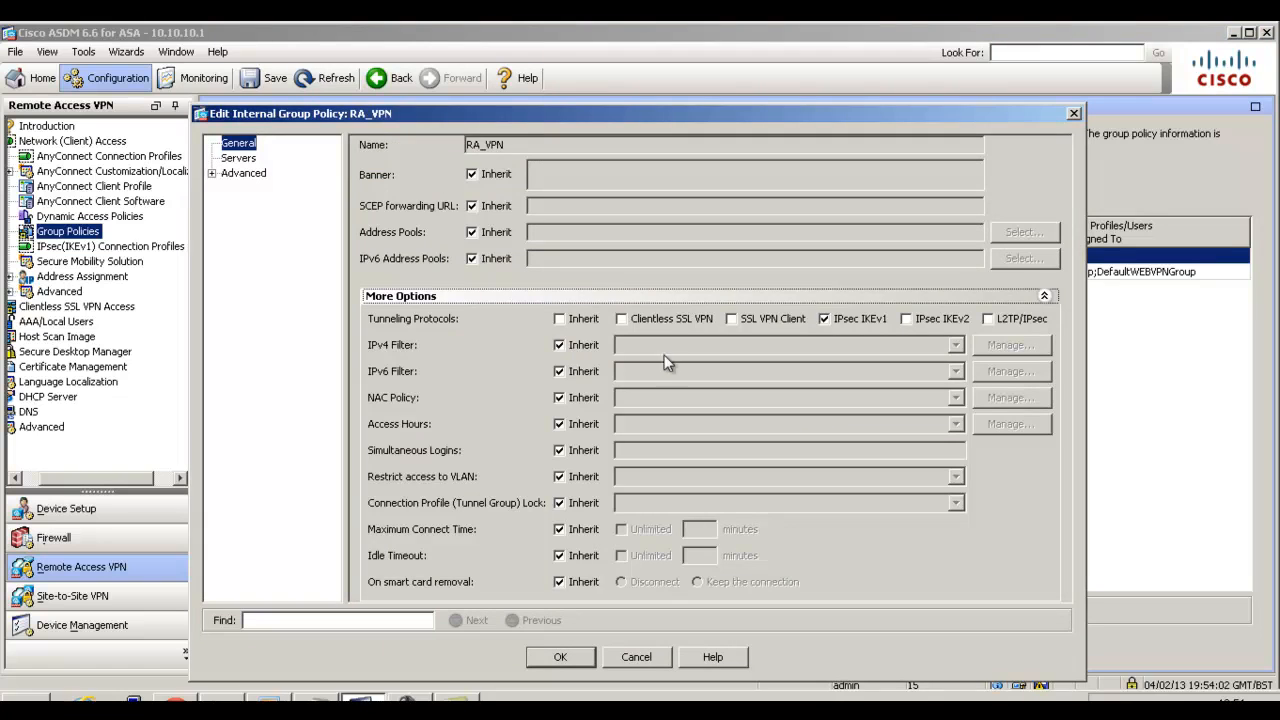
Disable inheritance of the policy's IPv4 filter and select the RA_VPN_access extended ACL in the ACL Manager.
click(560, 345)
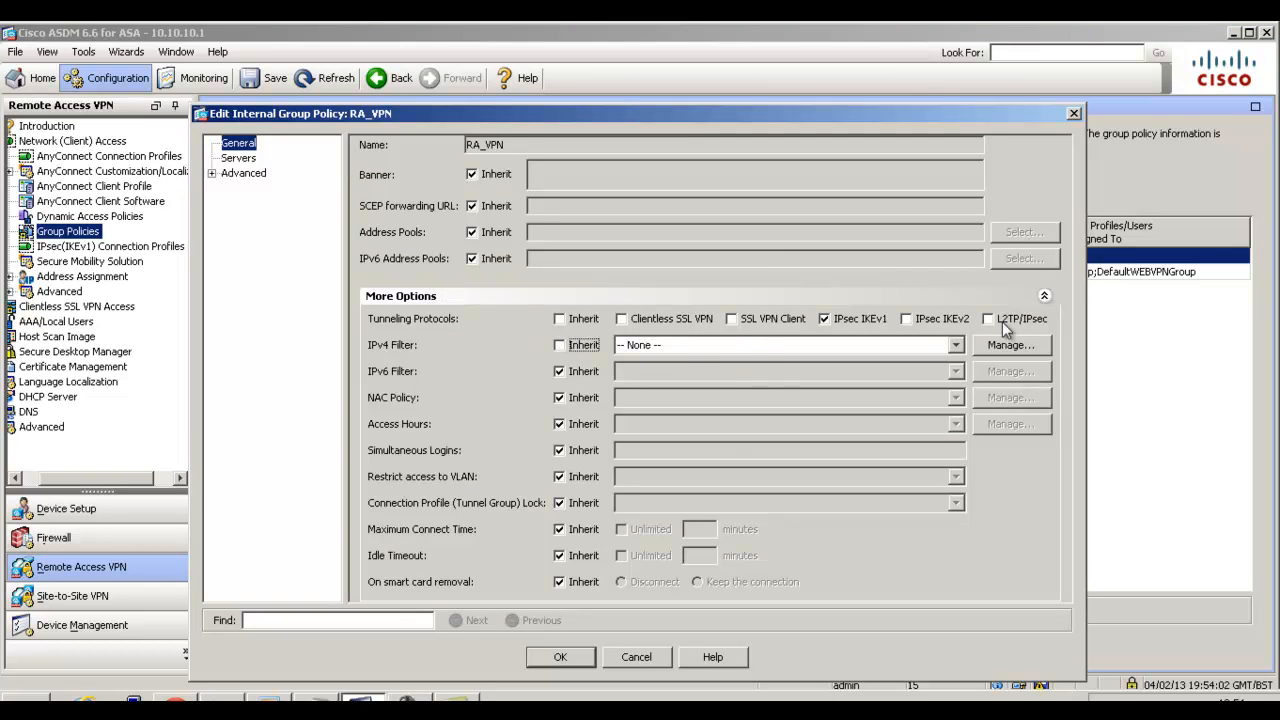
click(994, 347)
click(355, 147)
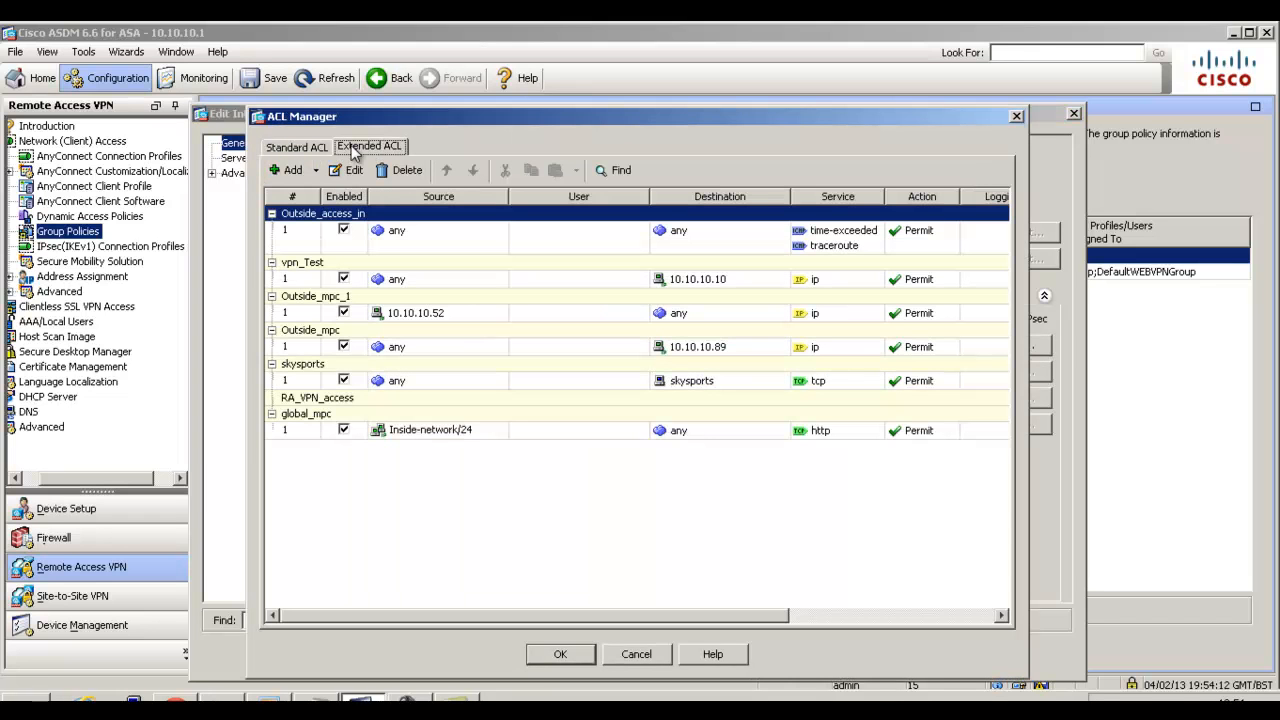
click(386, 399)
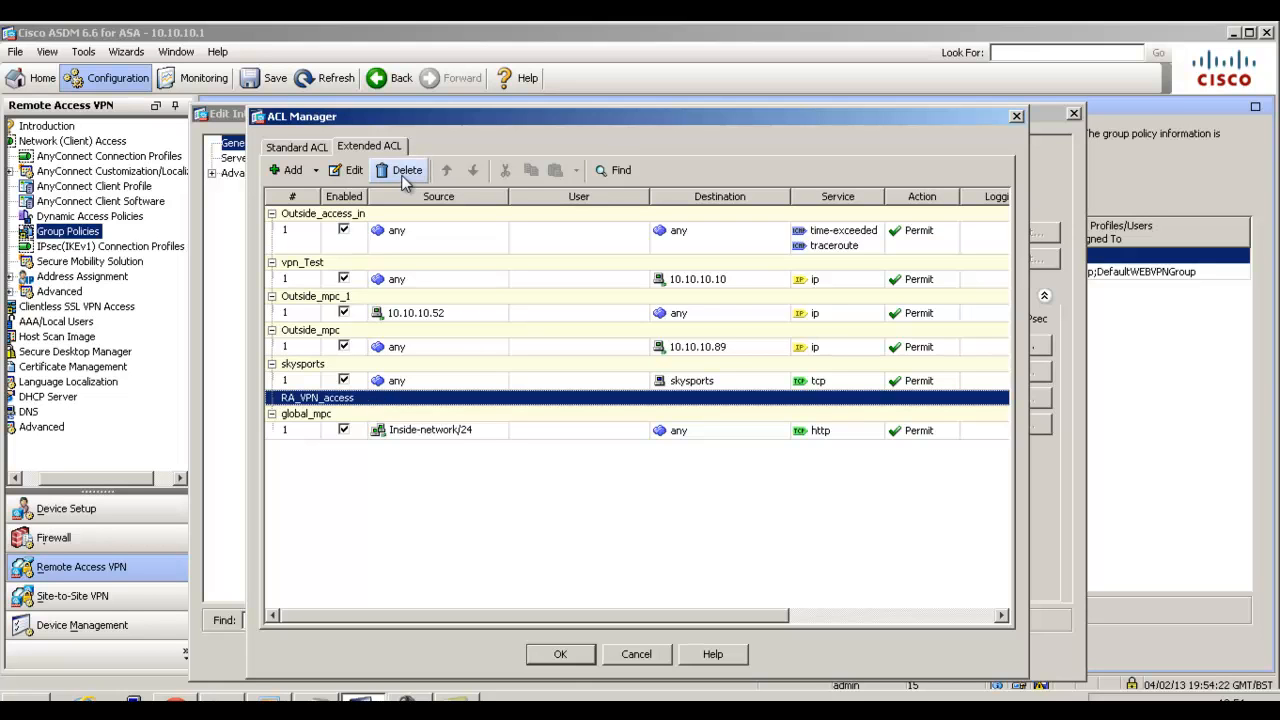
click(317, 172)
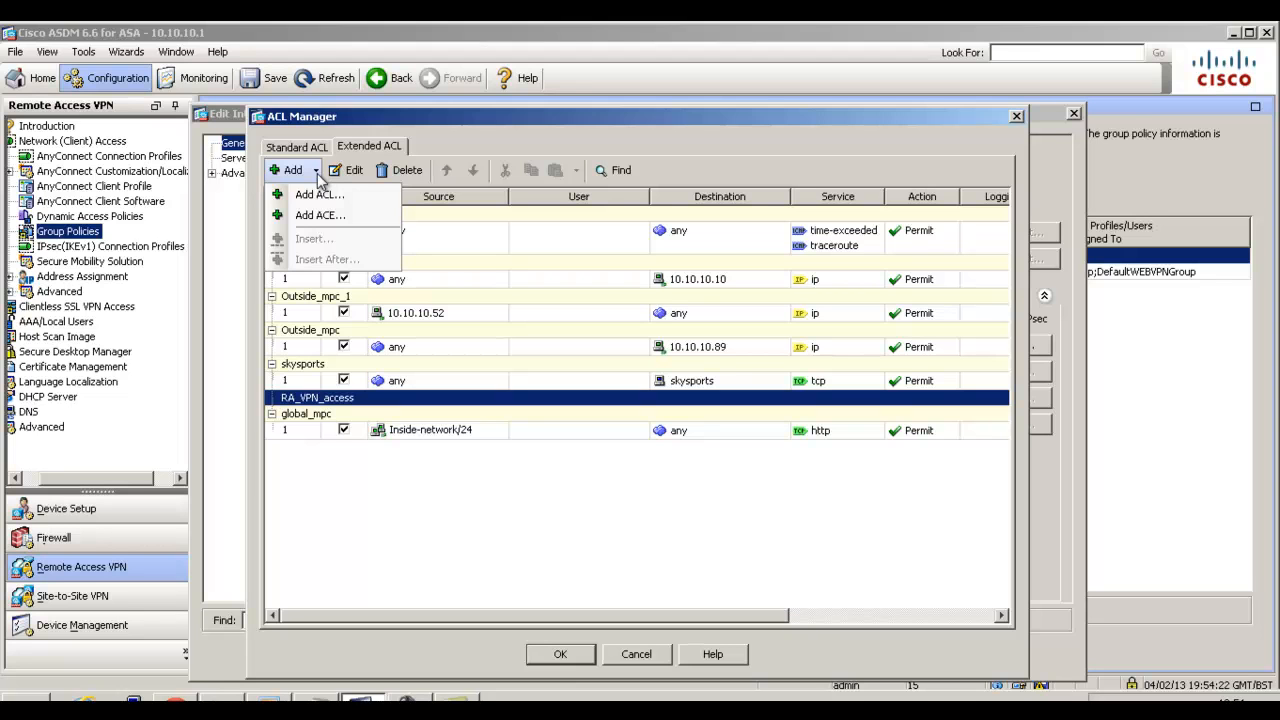
click(320, 195)
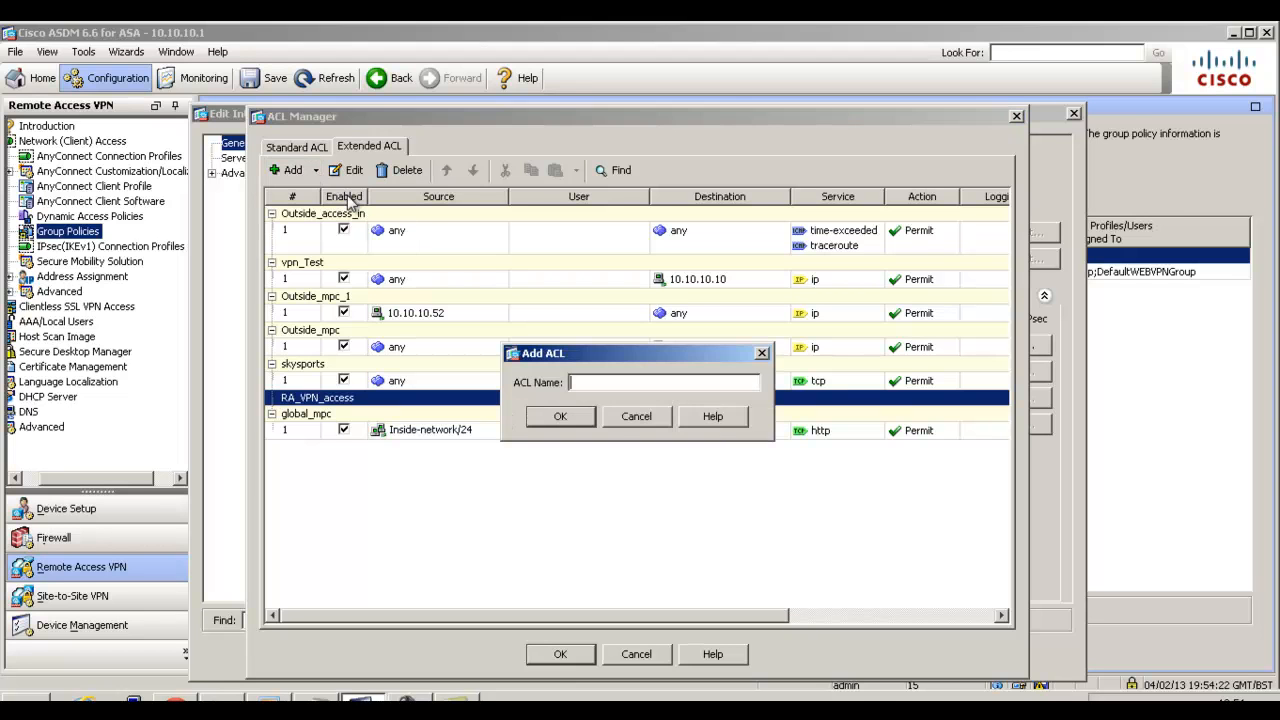
click(620, 425)
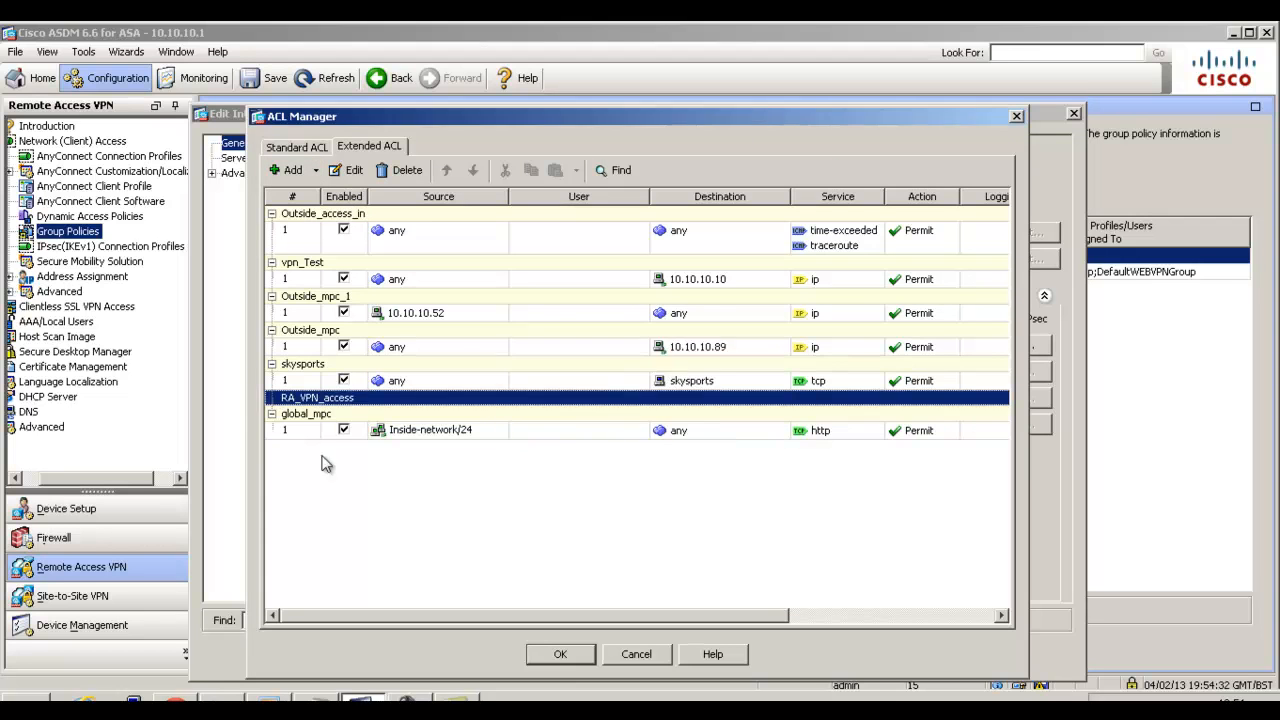
Start a new permit ACE in the RA_VPN_access ACL and browse the network objects for its source.
click(317, 171)
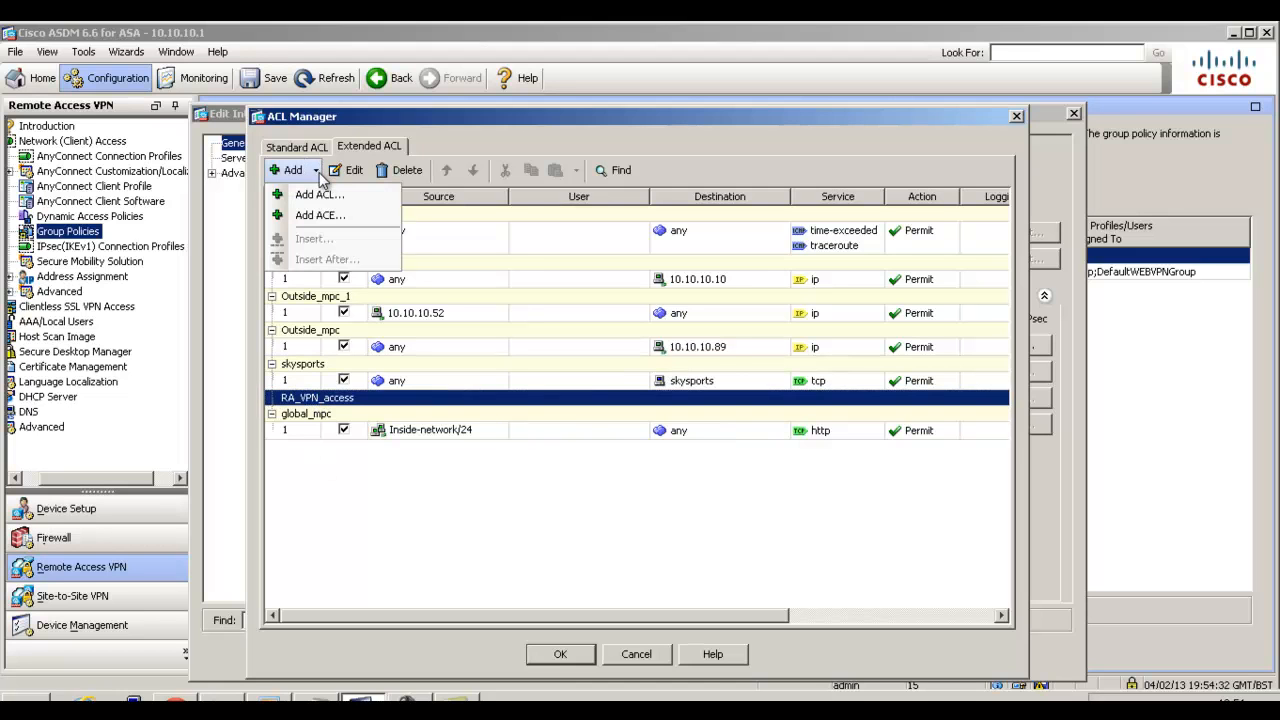
click(341, 220)
click(548, 290)
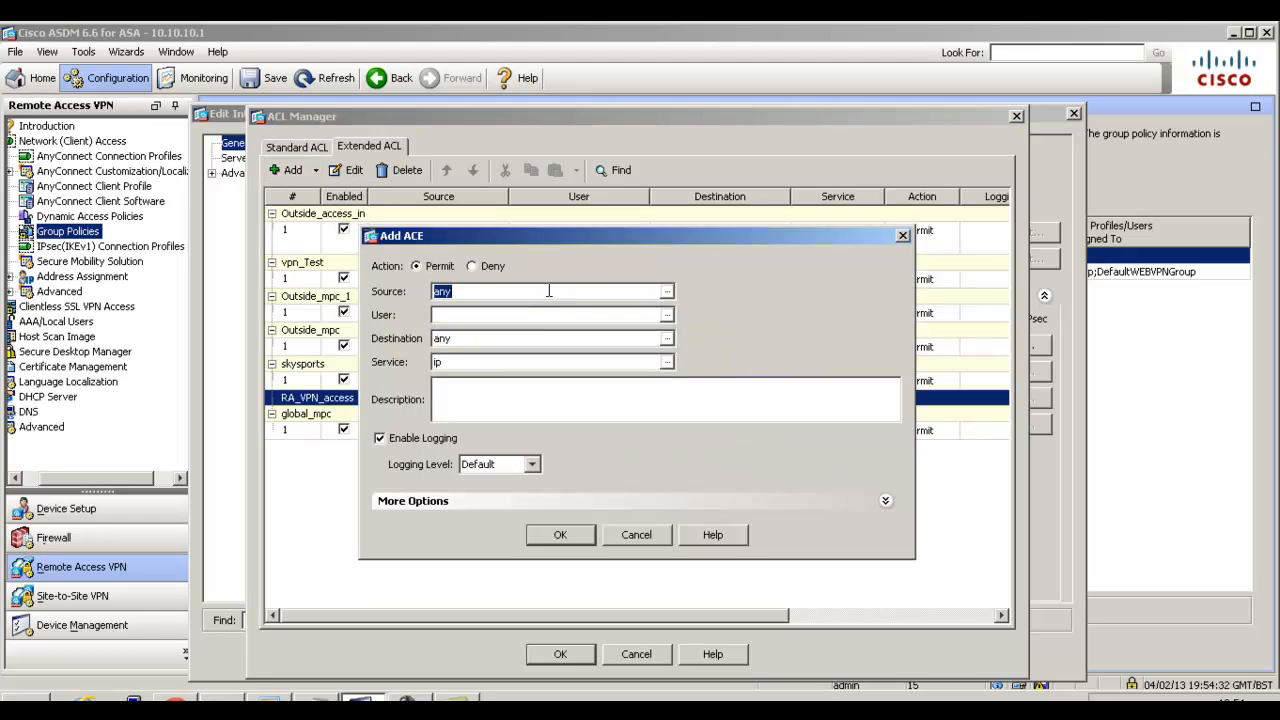
click(667, 291)
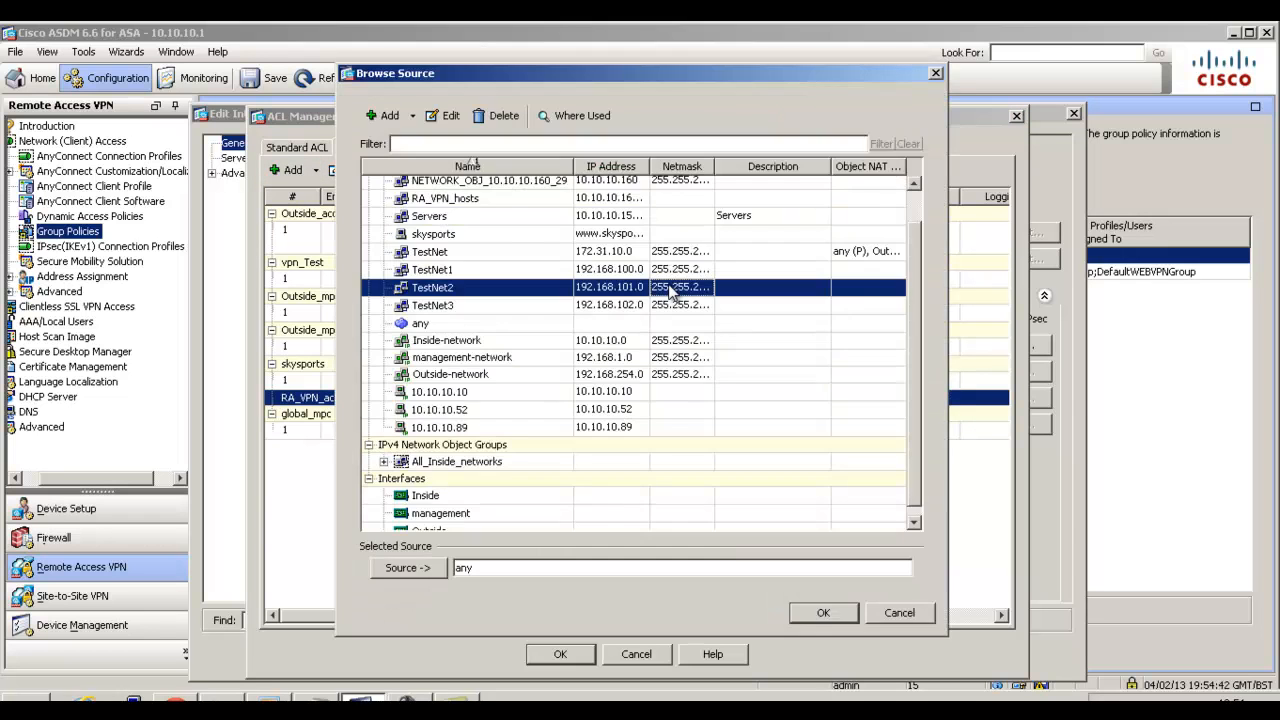
Try to create a range network object named RA_VPN_hosts, from 10.10.10.160 to 10.10.10.165.
click(412, 116)
click(420, 139)
text(RA_VPN_)
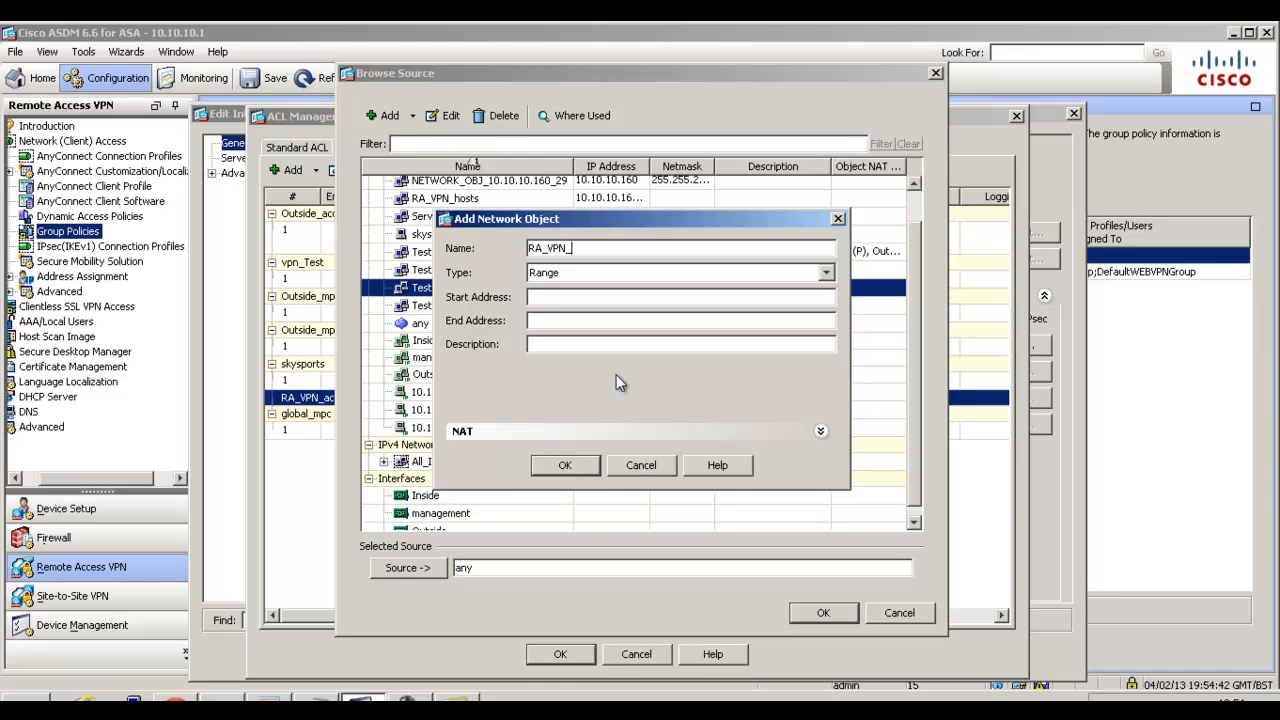
text(hosts)
click(568, 298)
text(10.10.1)
text(0.160)
key(Tab)
text(10.10.10.165)
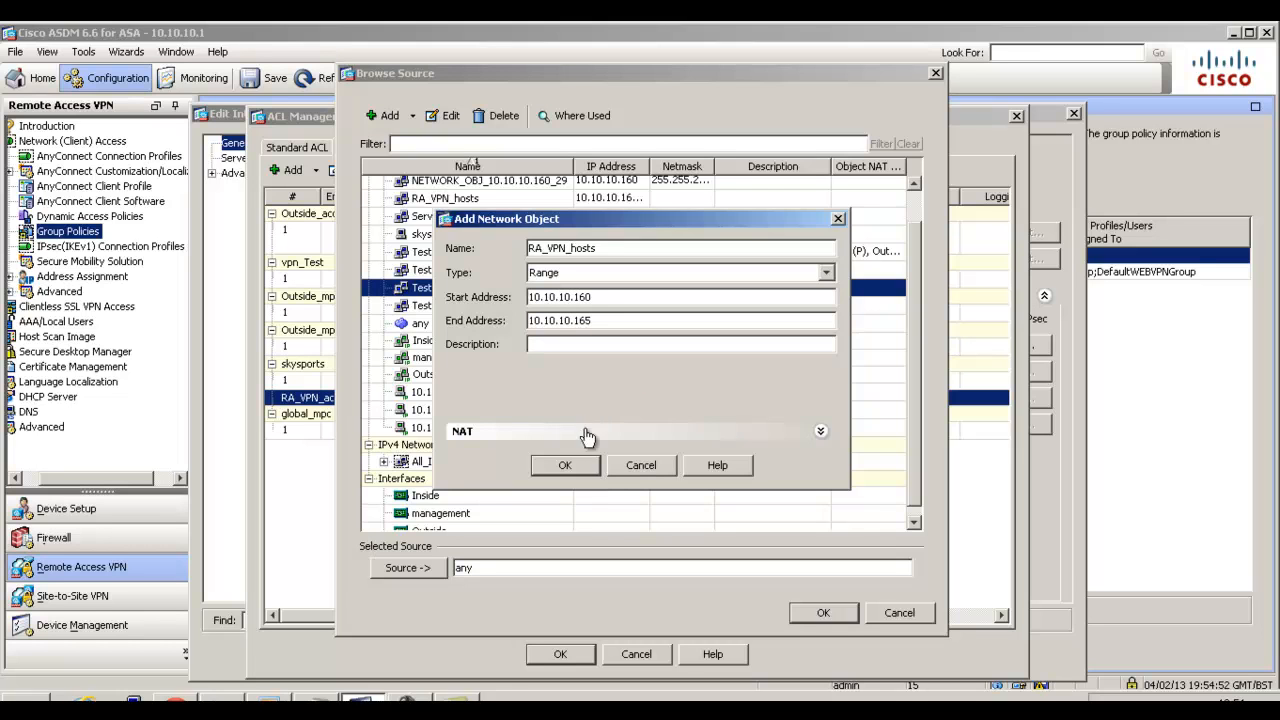
click(565, 466)
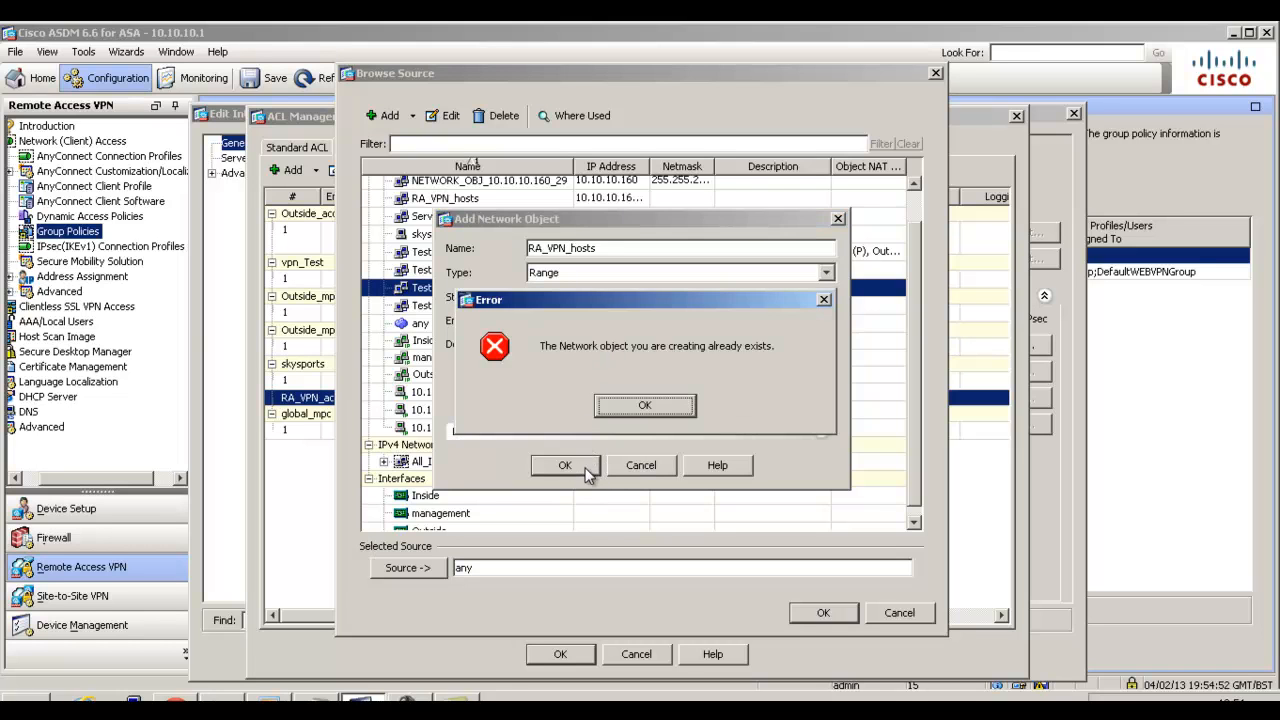
click(674, 406)
click(644, 473)
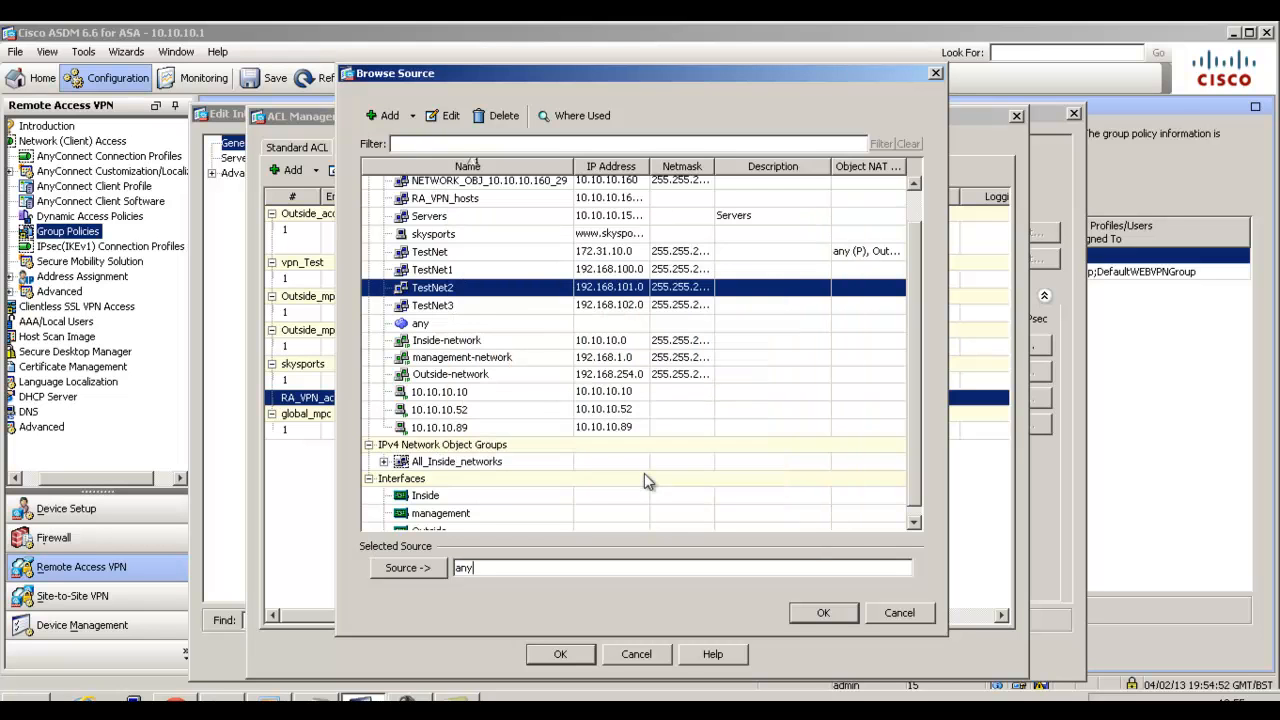
Use the existing RA_VPN_hosts object as the ACE's source and set its destination to 10.10.10.254.
click(510, 199)
drag(648, 168, 742, 189)
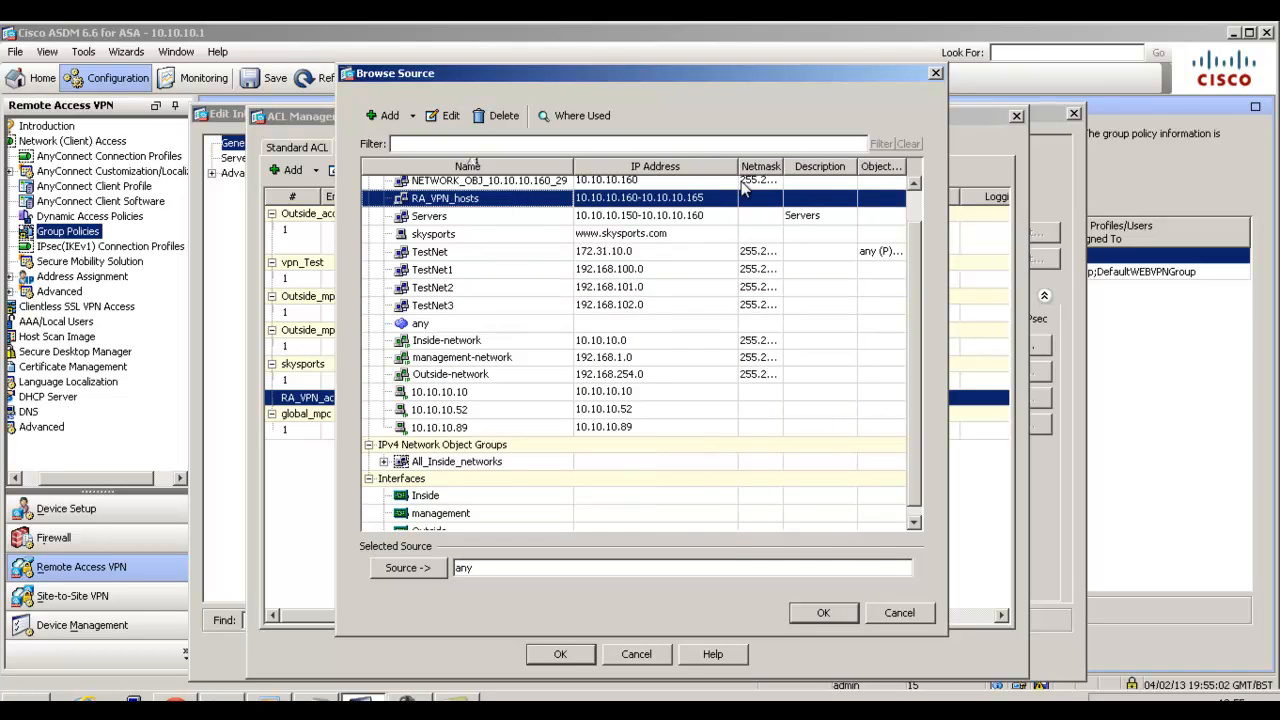
double_click(580, 200)
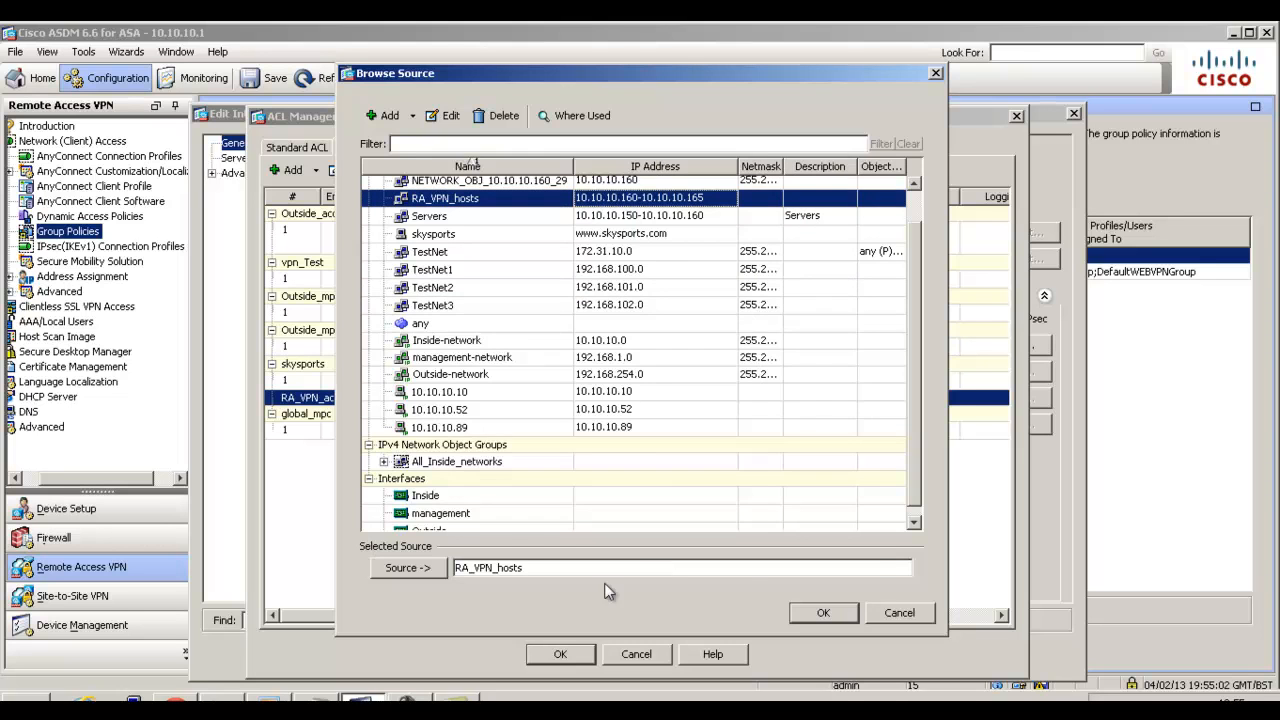
click(853, 608)
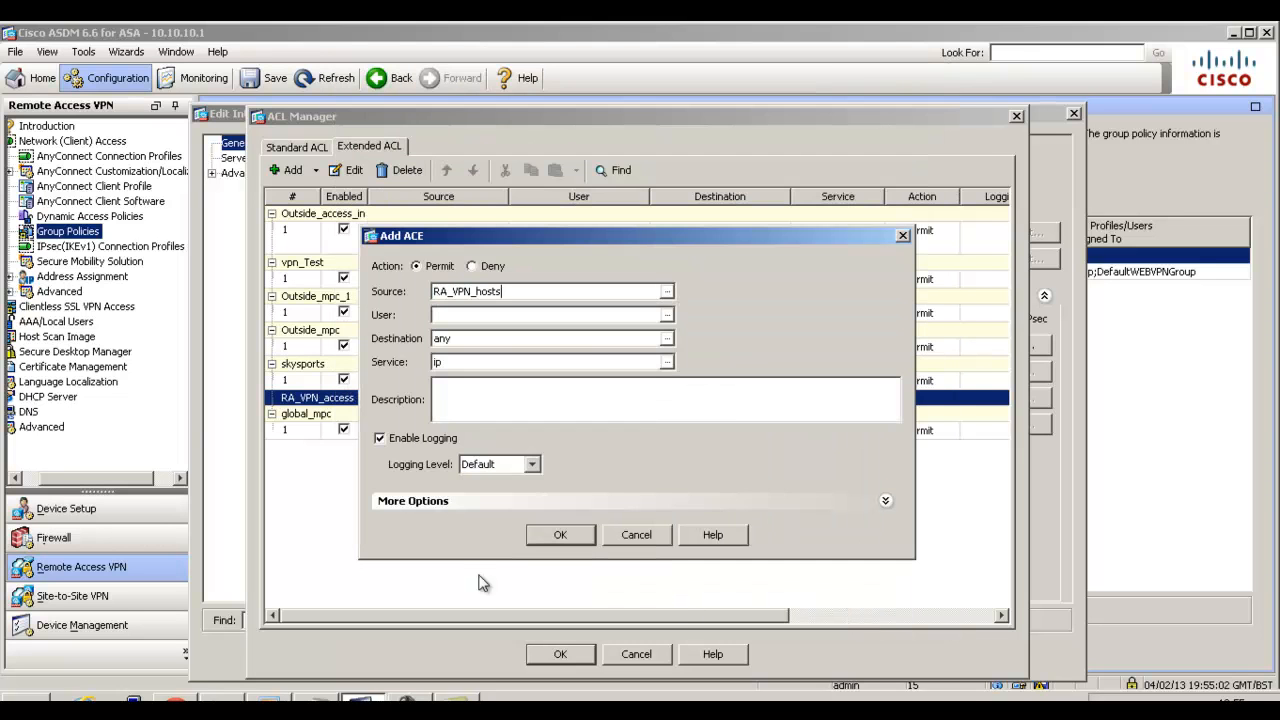
double_click(505, 343)
text(10.10.10.)
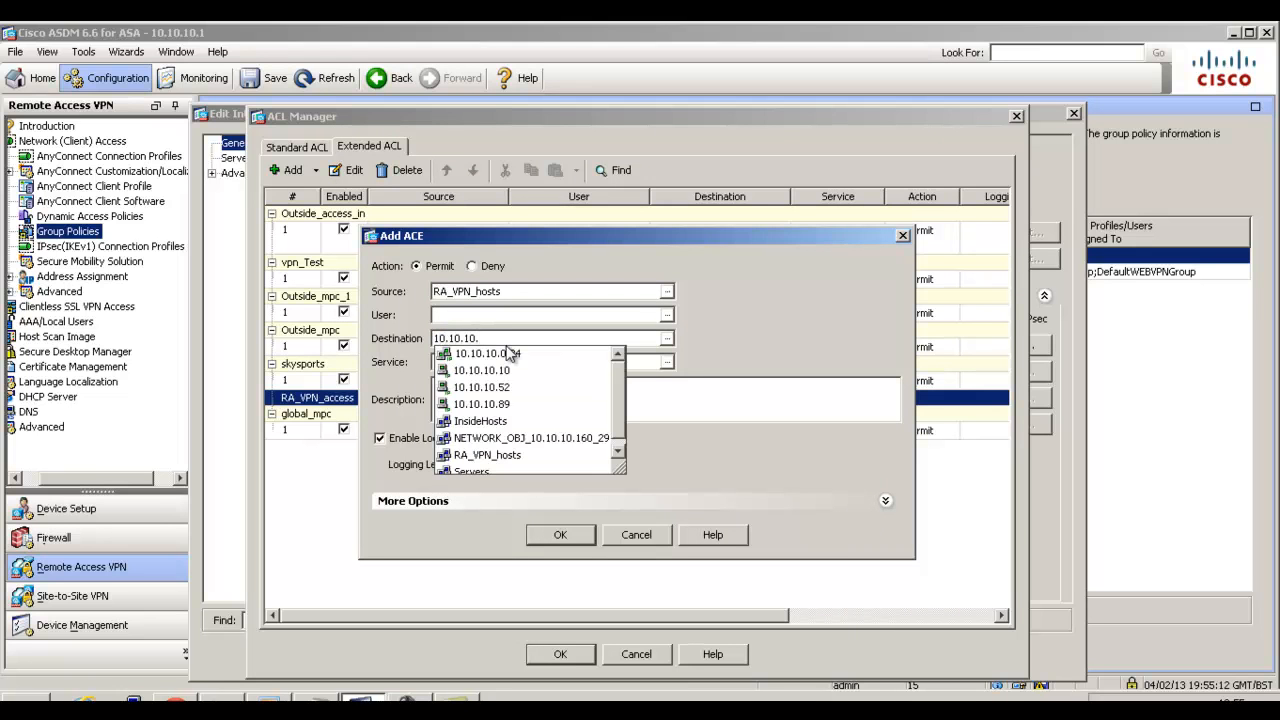
text(254)
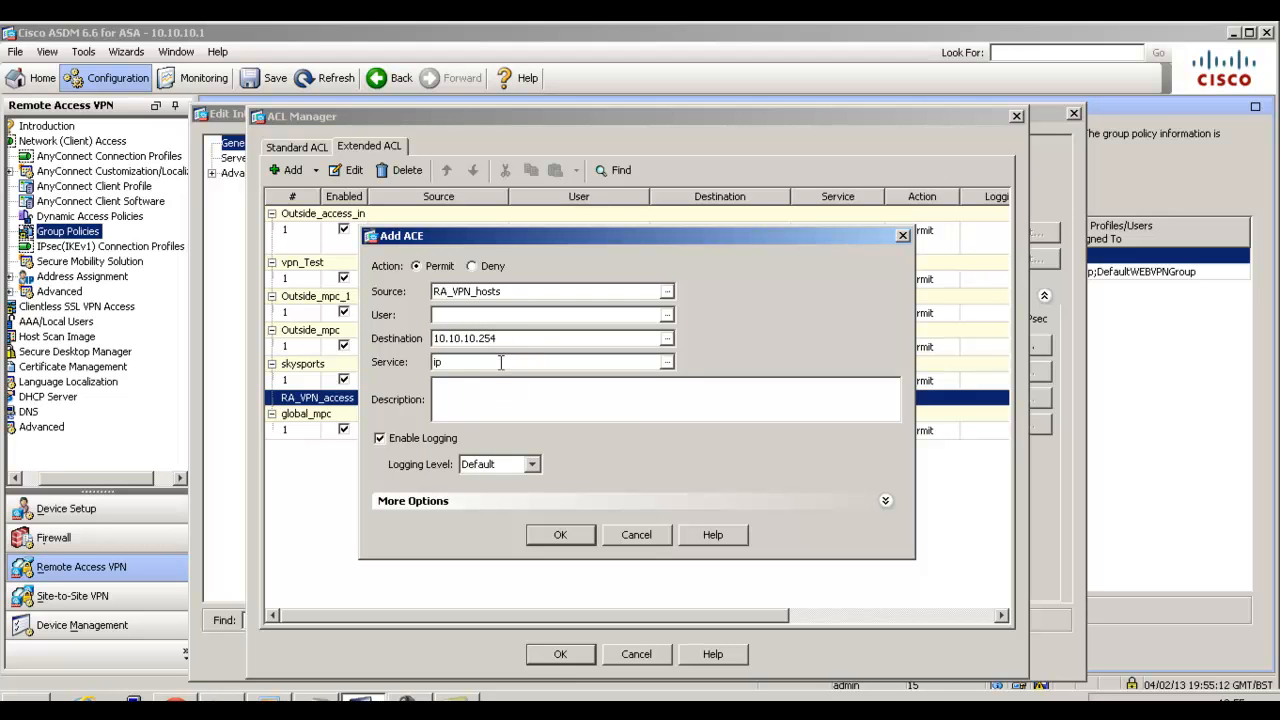
Set the ACE's service to tcp/ssh, then save the rule and accept the ACL changes.
double_click(505, 366)
click(667, 362)
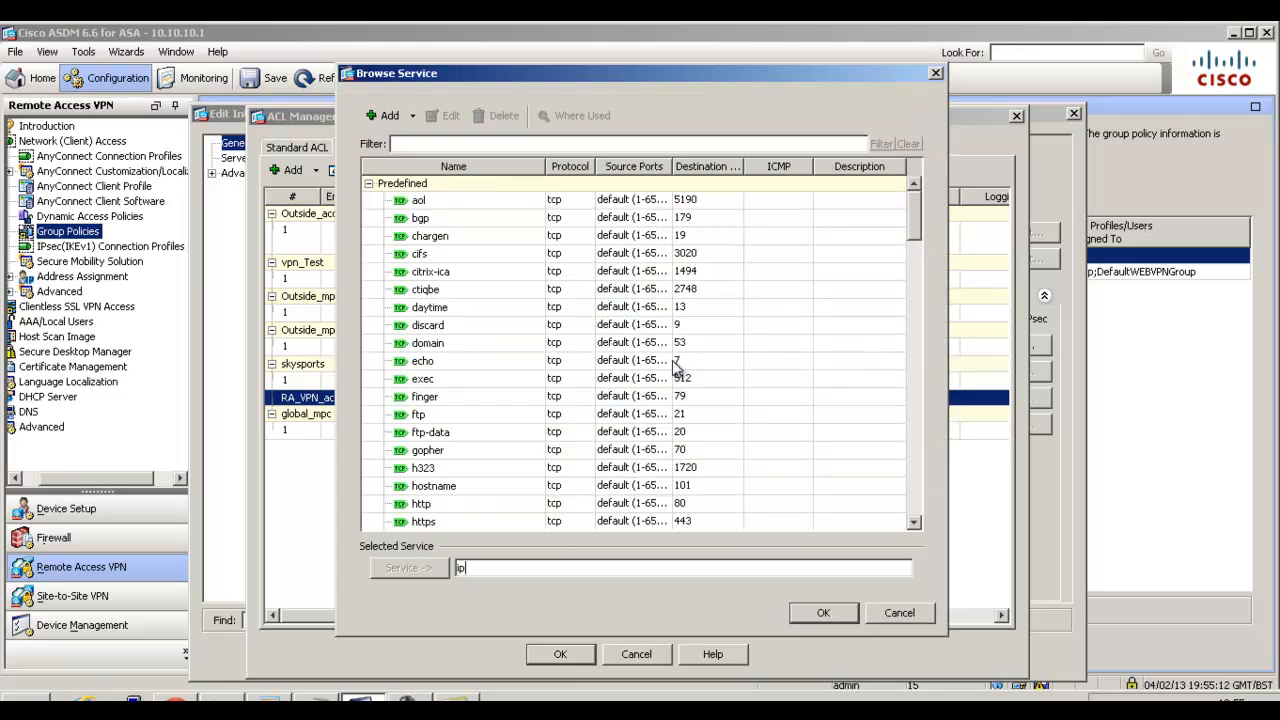
drag(914, 210, 918, 286)
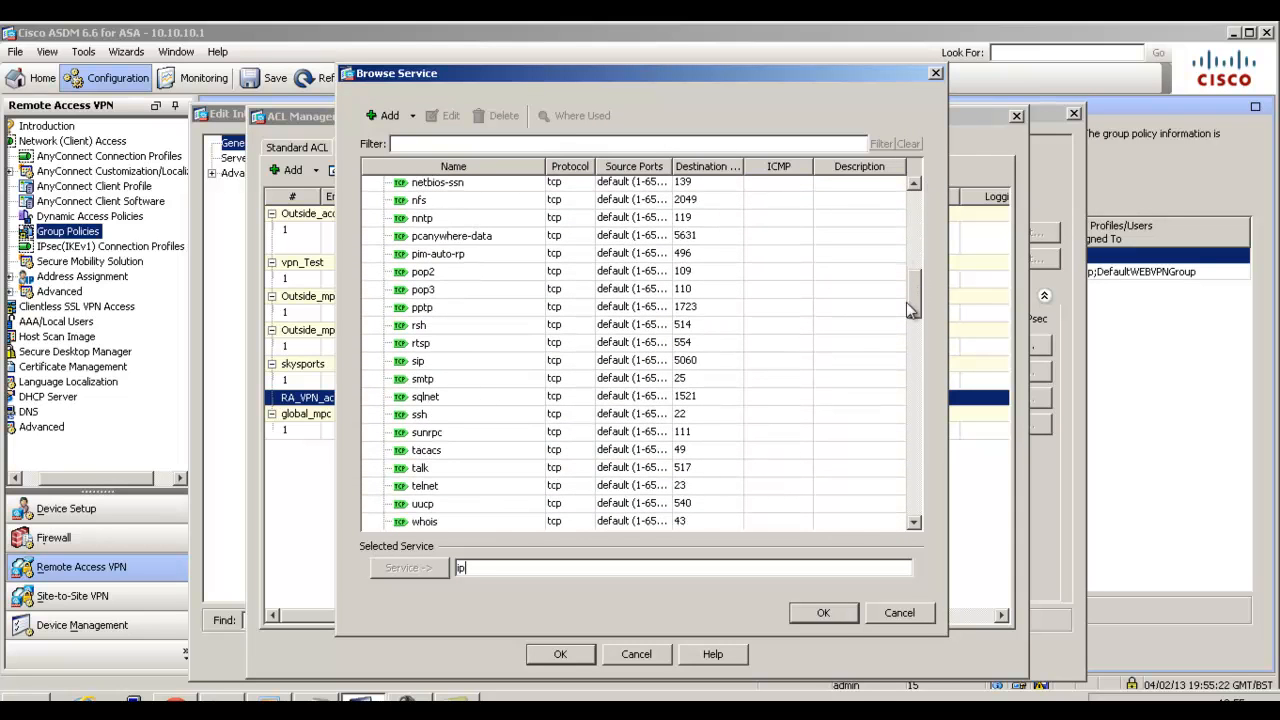
drag(908, 304, 911, 307)
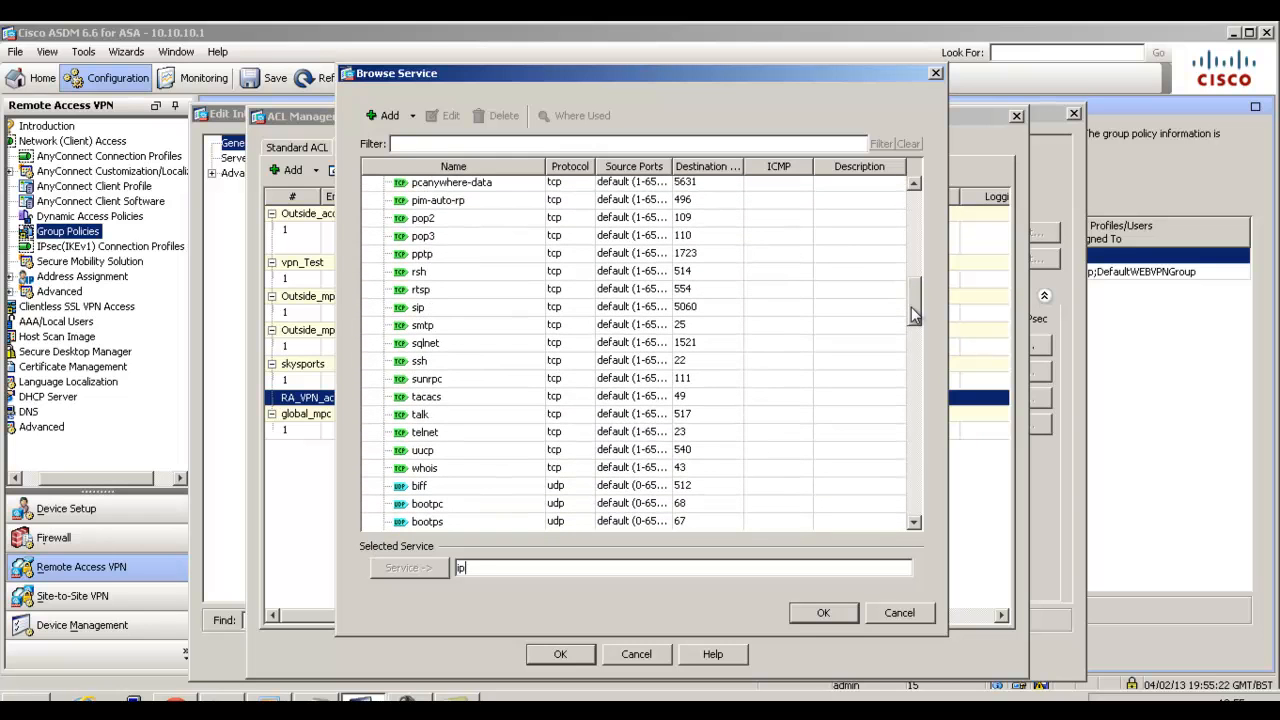
click(513, 366)
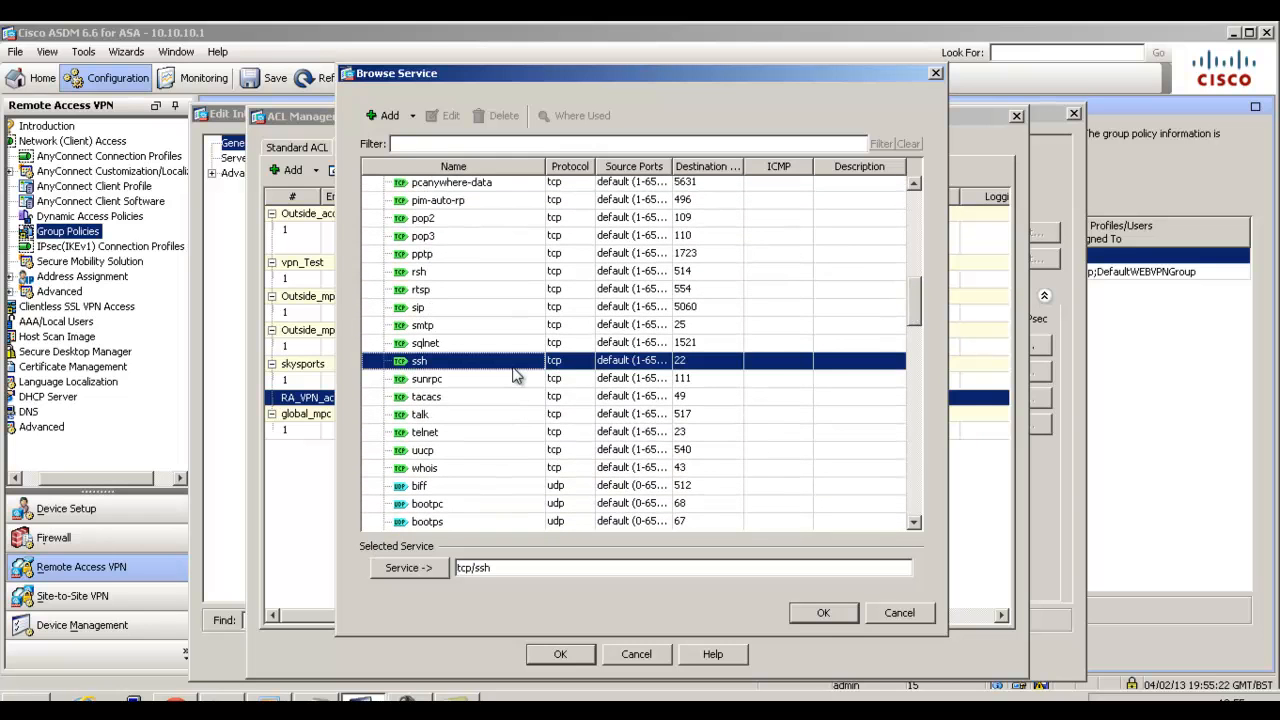
click(801, 619)
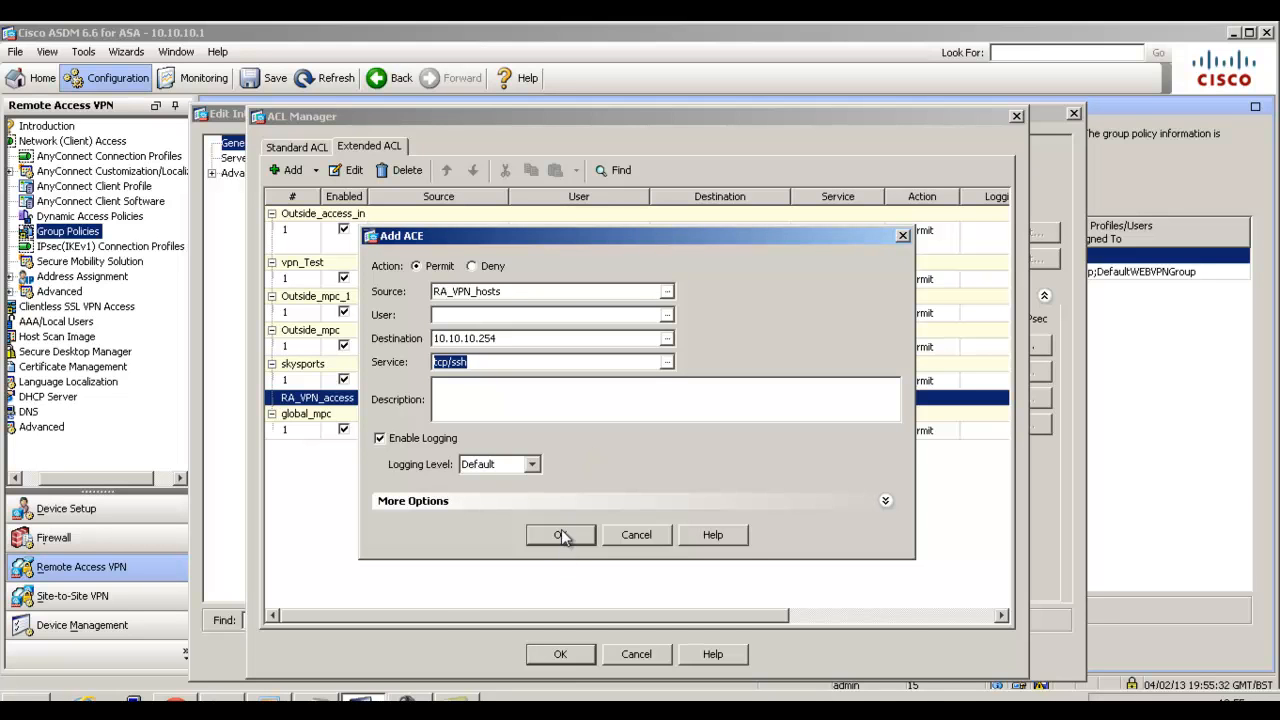
click(551, 503)
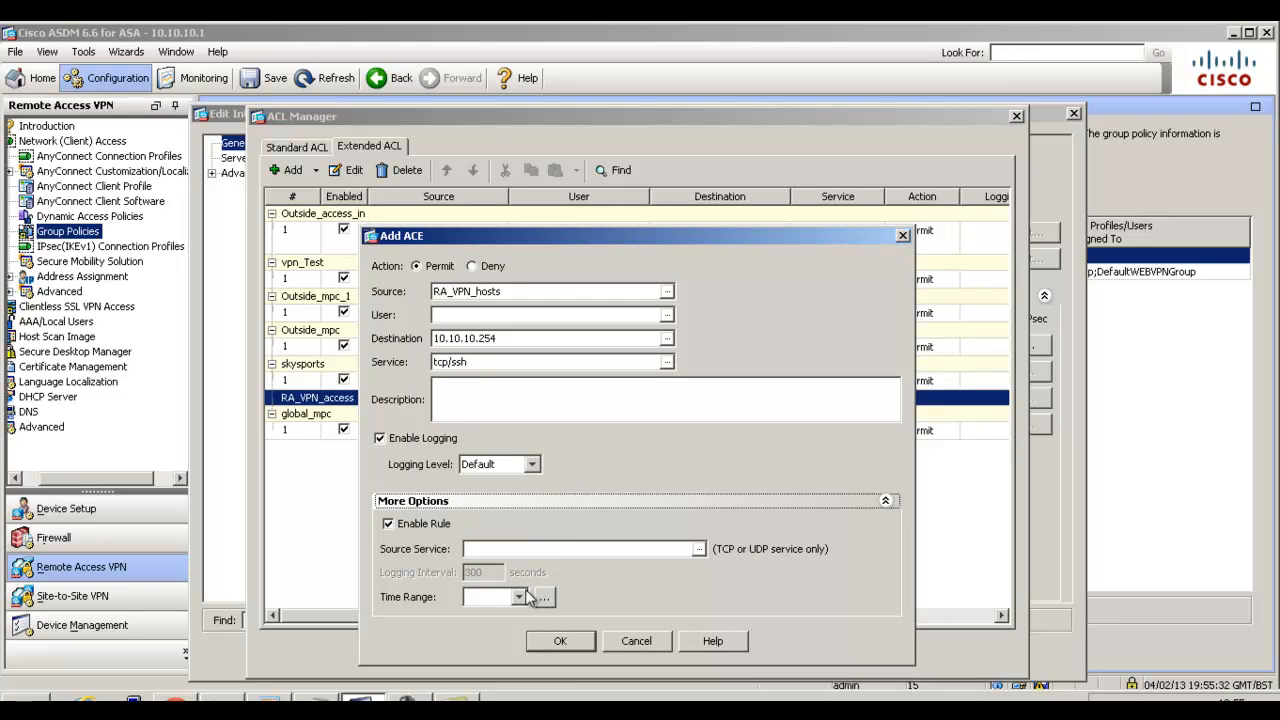
click(582, 503)
click(560, 641)
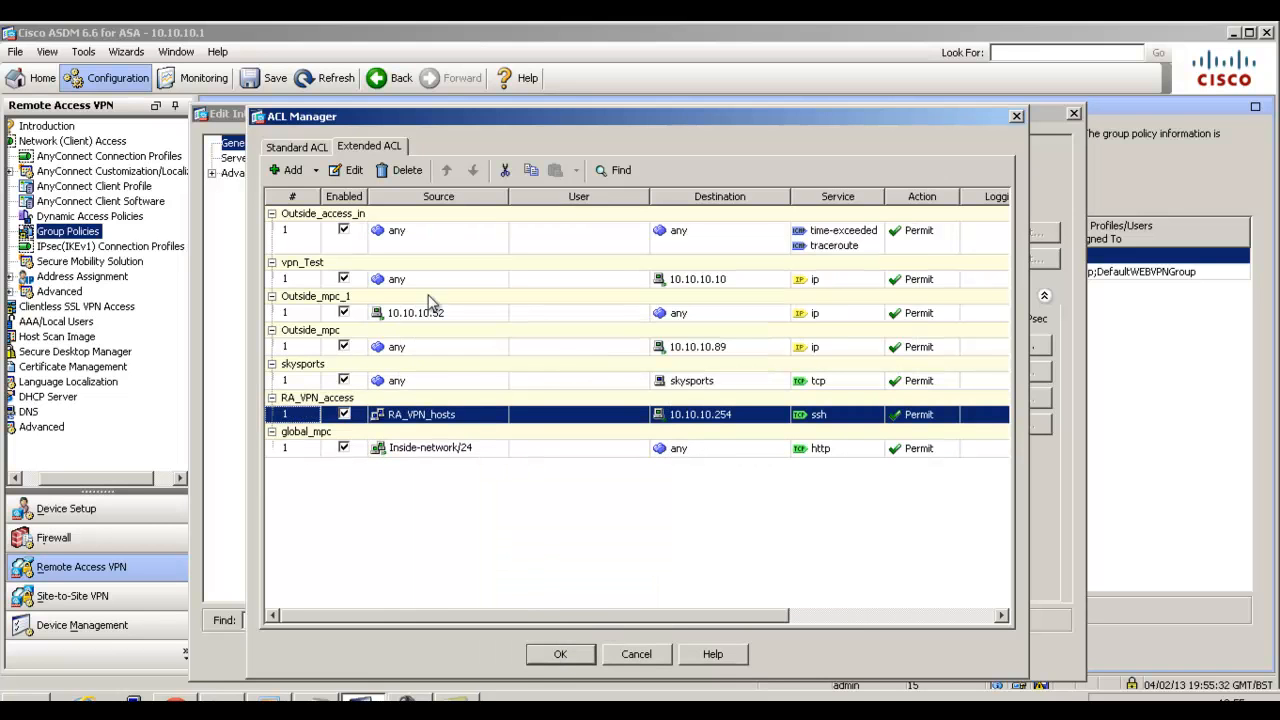
click(560, 655)
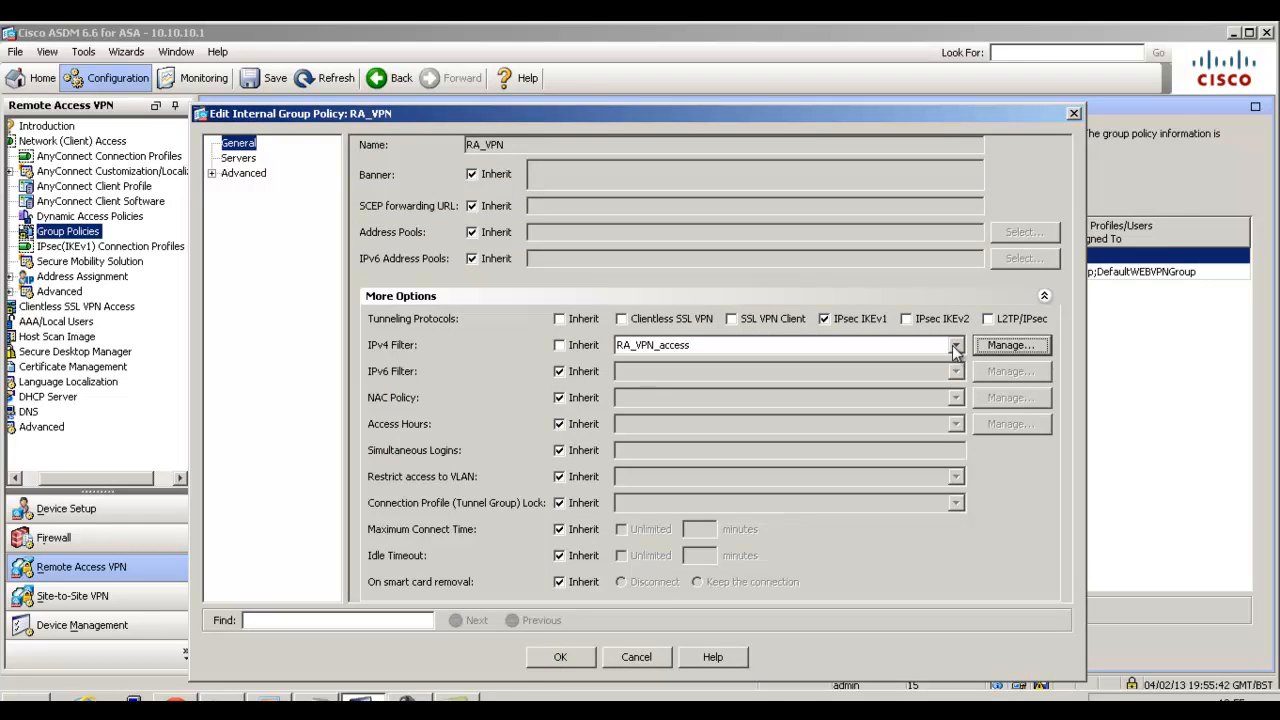
Reopen the ACL Manager from the IPv4 filter and review the rule in the RA_VPN_access ACL.
click(1011, 345)
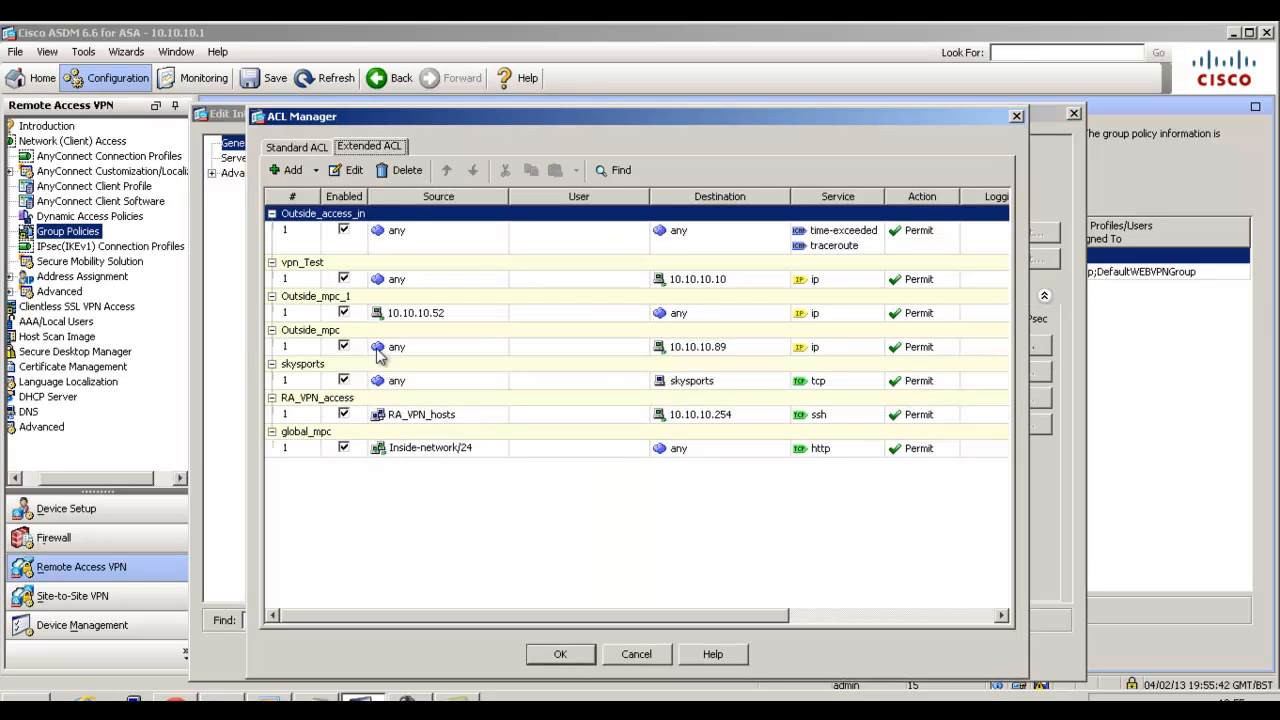
click(392, 418)
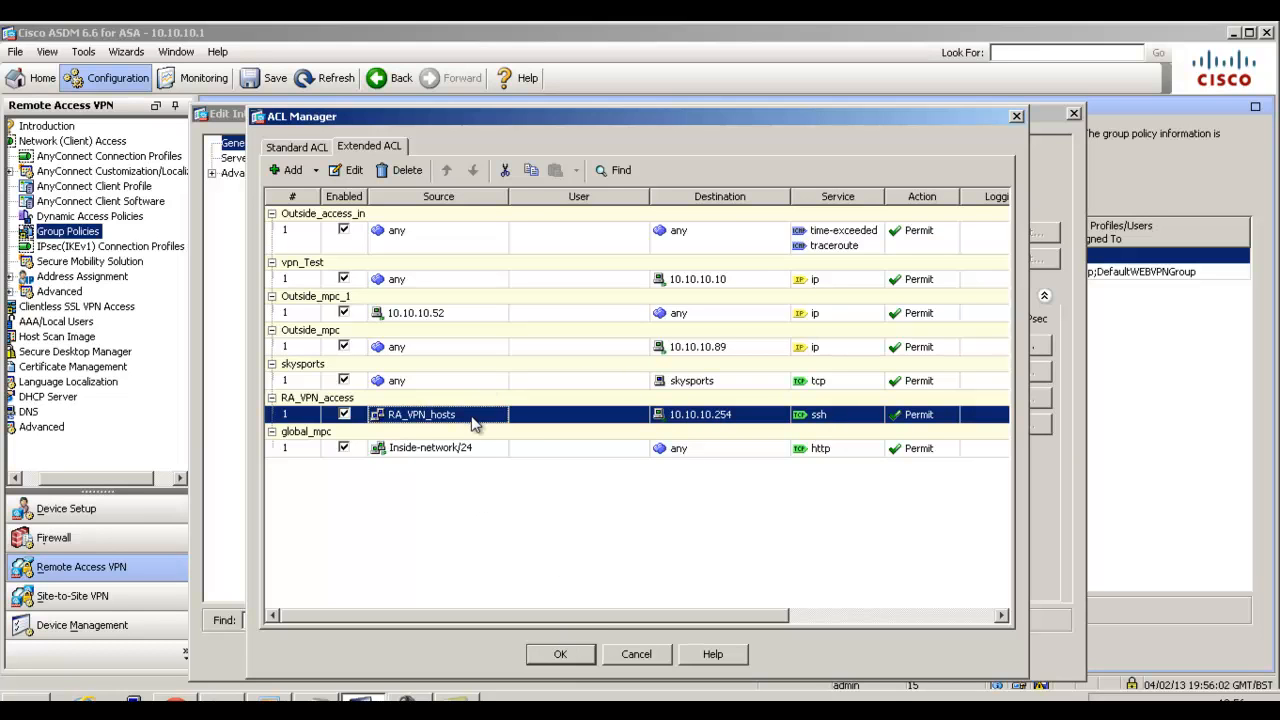
click(582, 654)
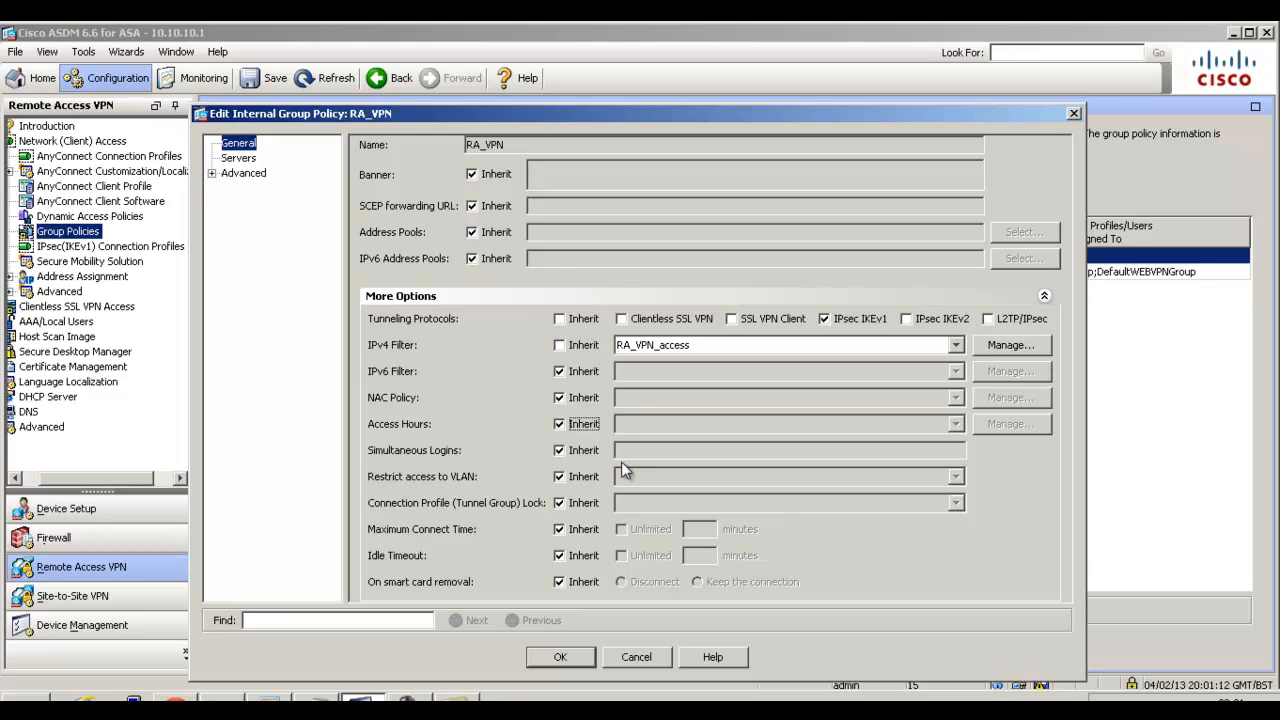
Disable inheritance of the group policy's access hours and start a new time range named RA_VPN.
click(560, 423)
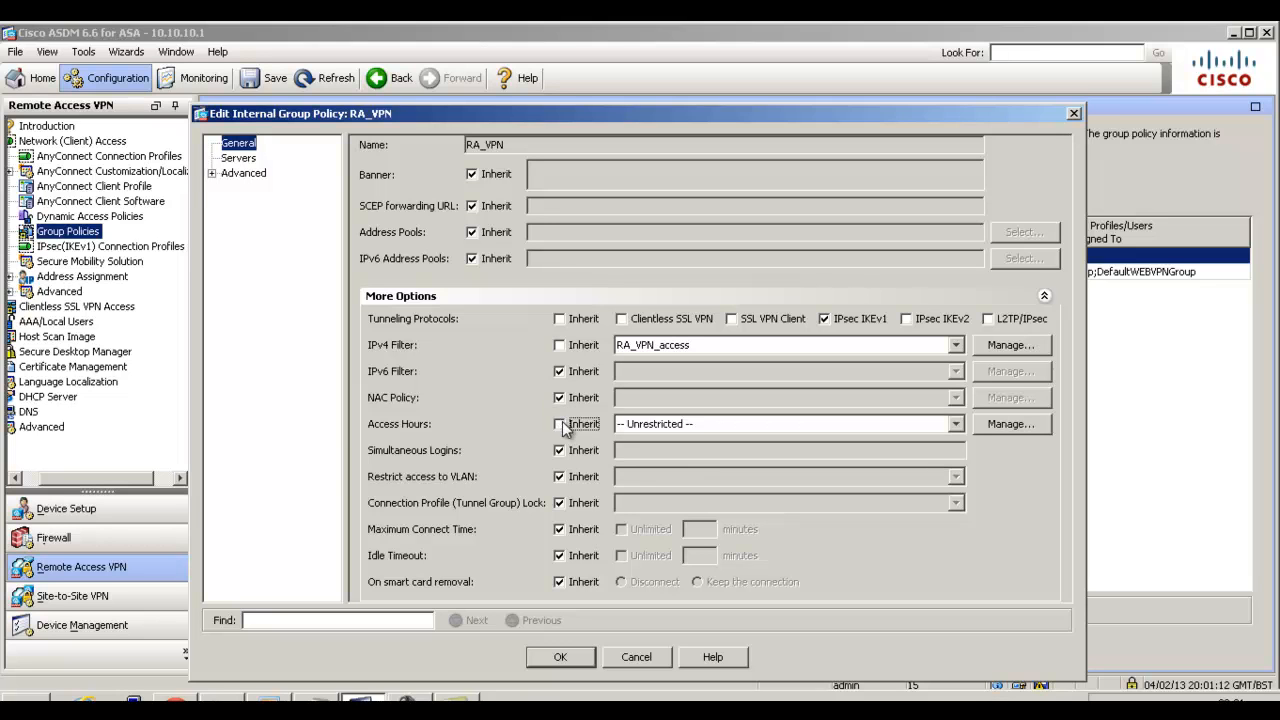
click(1003, 425)
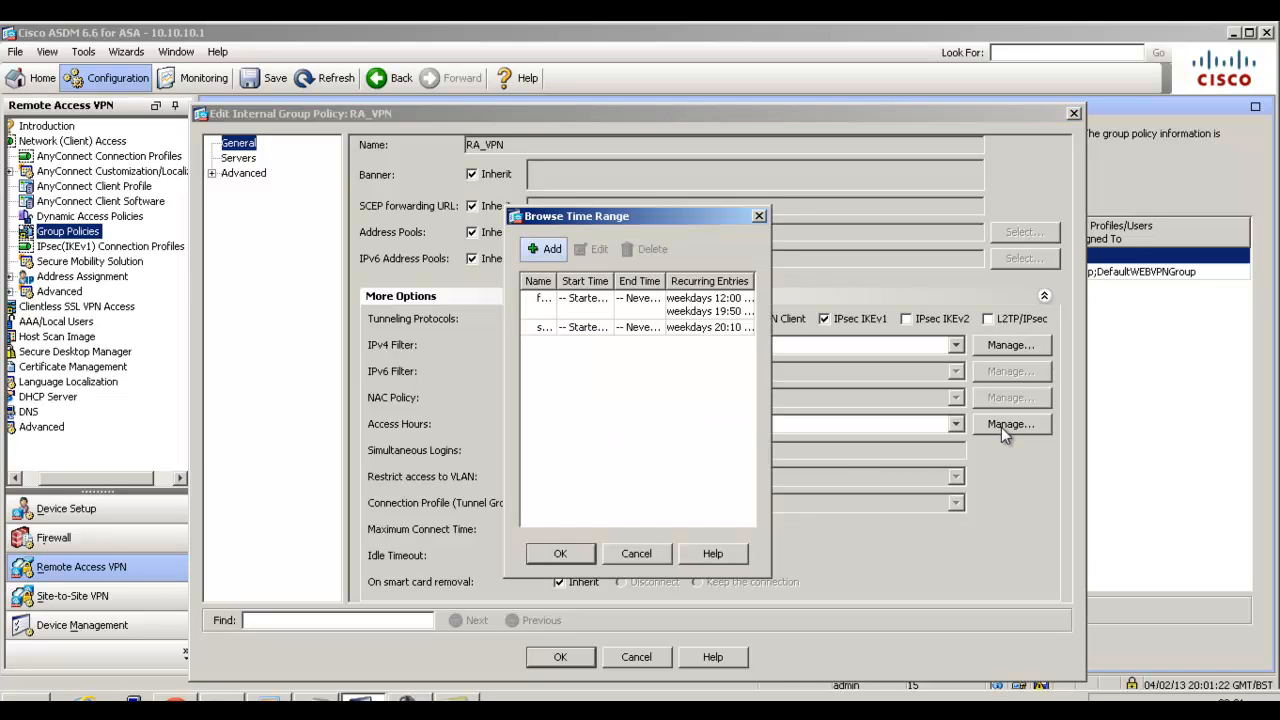
click(551, 248)
text(RA_VPN)
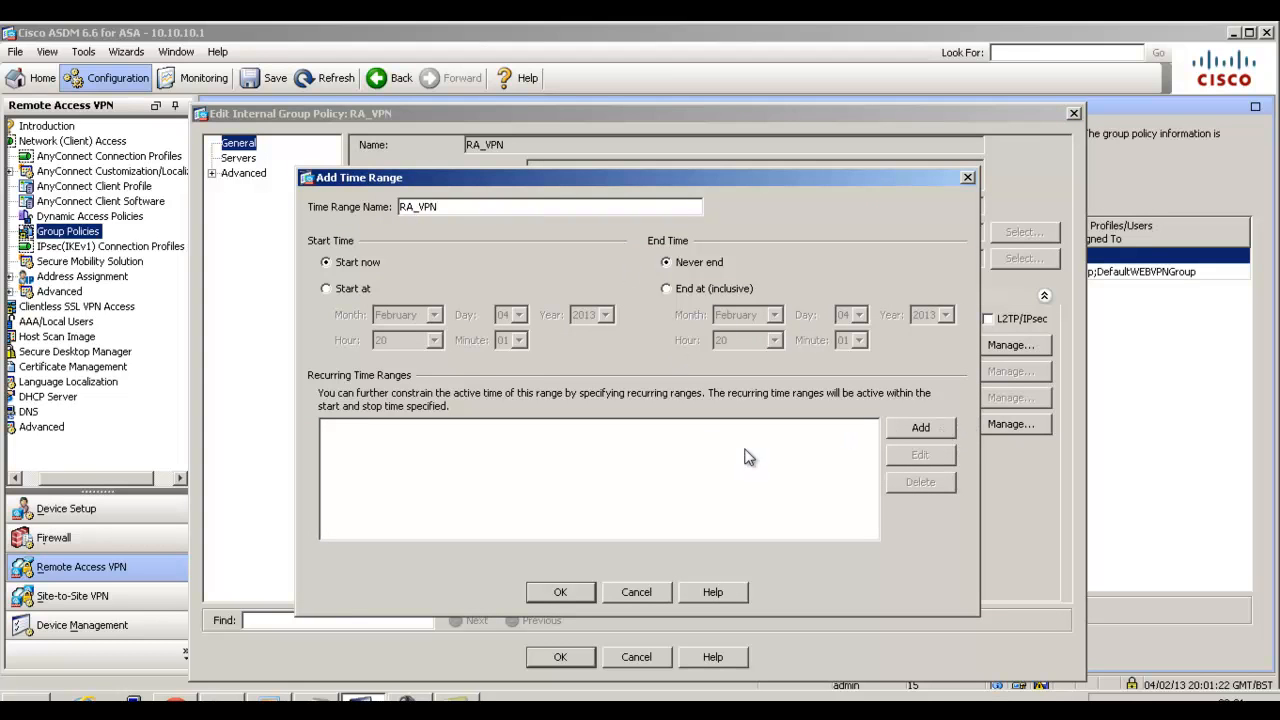
Add a recurring weekdays entry from 17:00 through 23:59 to the time range and assign it as the policy's access hours.
click(906, 430)
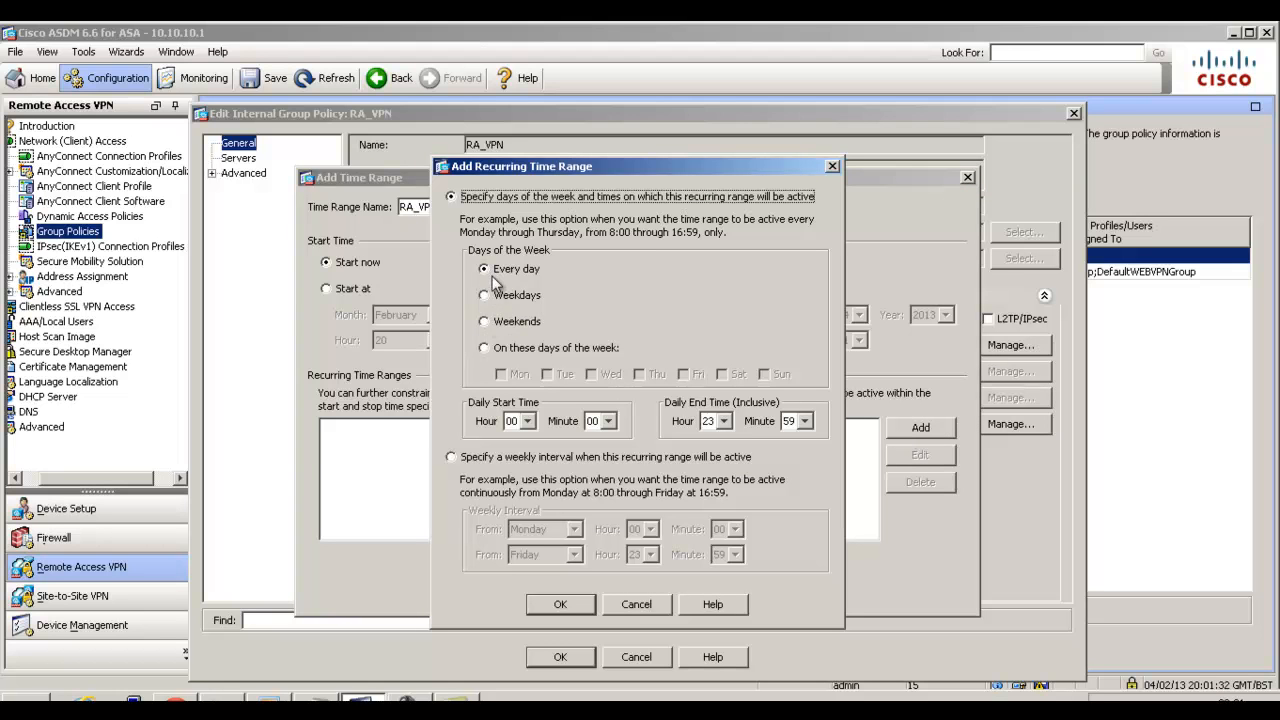
click(486, 298)
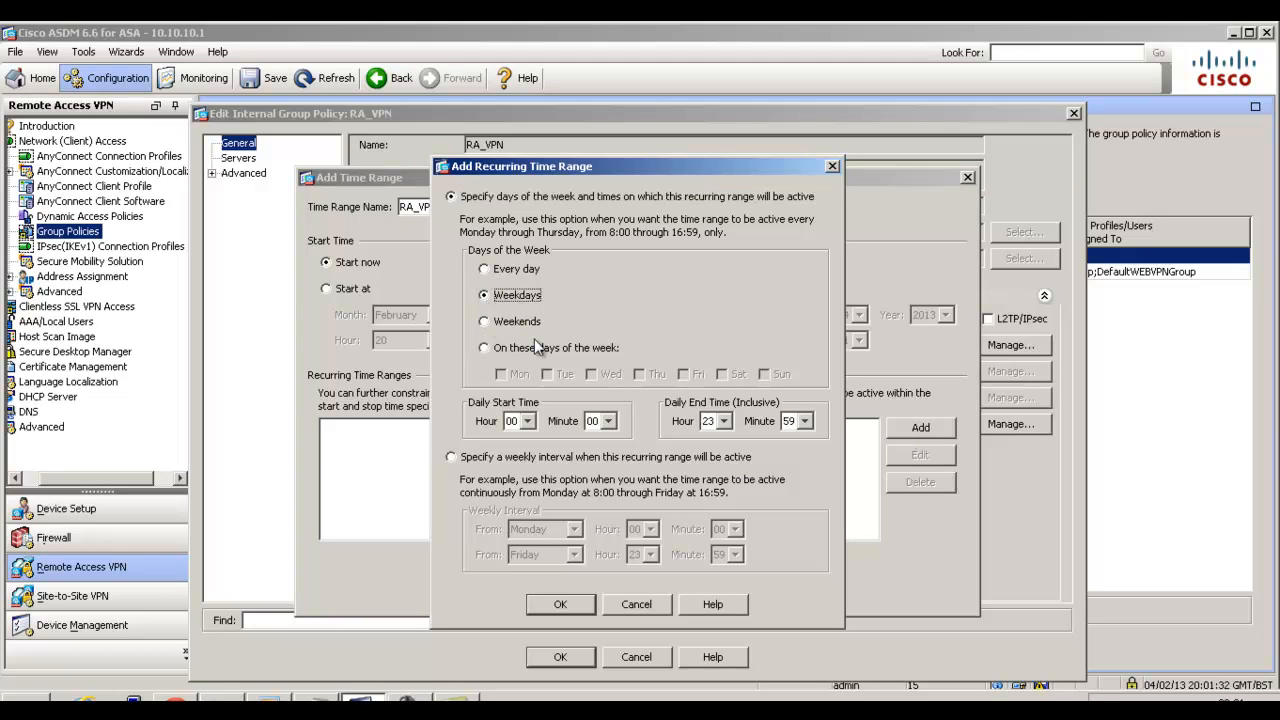
click(529, 423)
drag(531, 477, 535, 517)
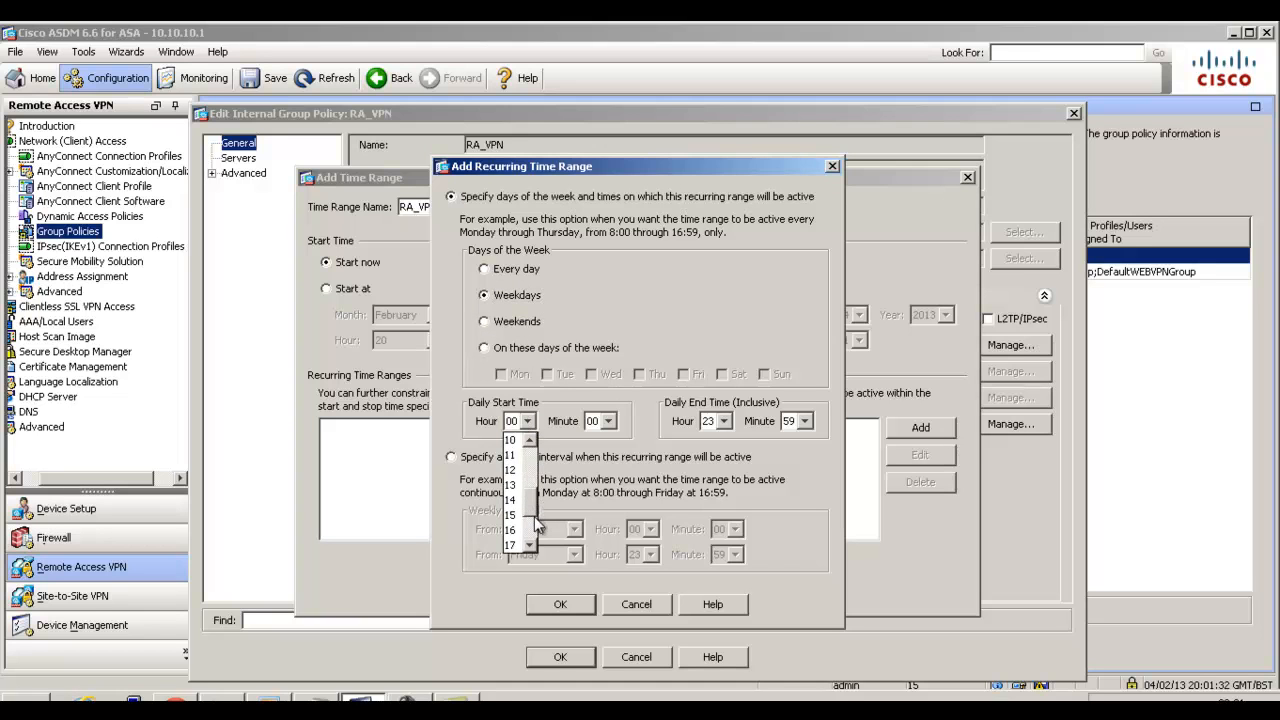
click(511, 545)
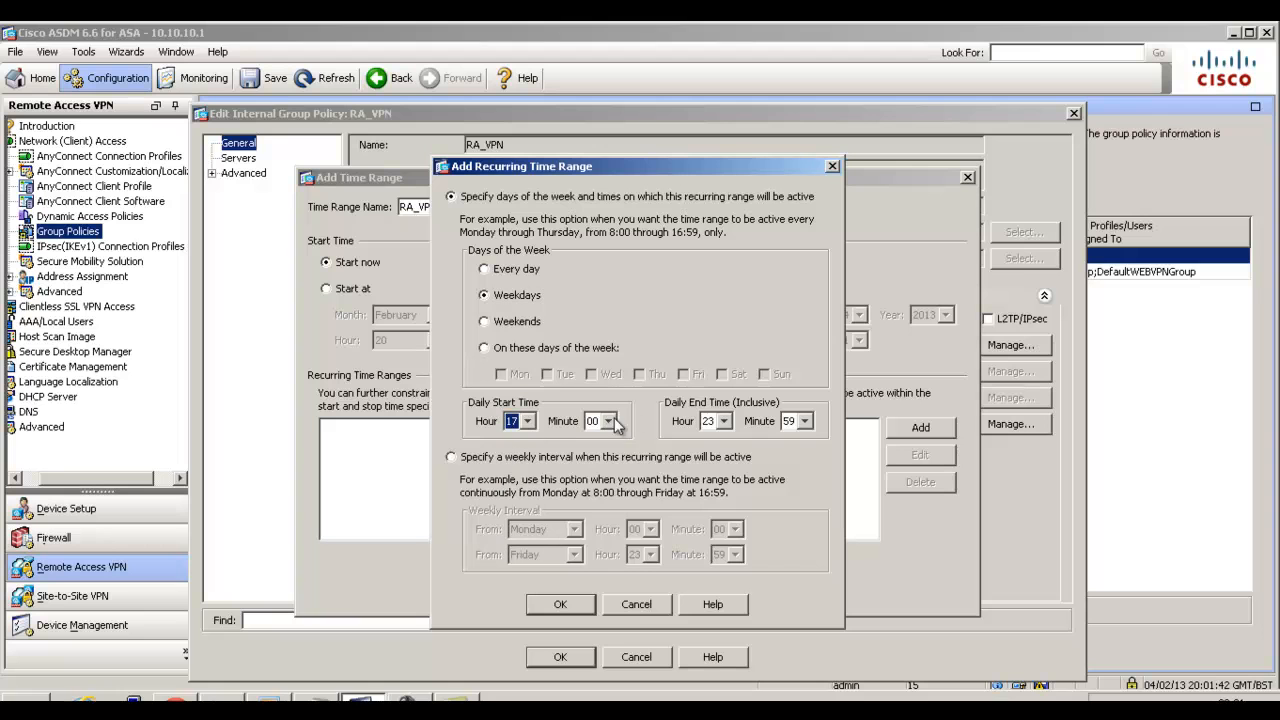
click(724, 422)
click(760, 400)
click(575, 602)
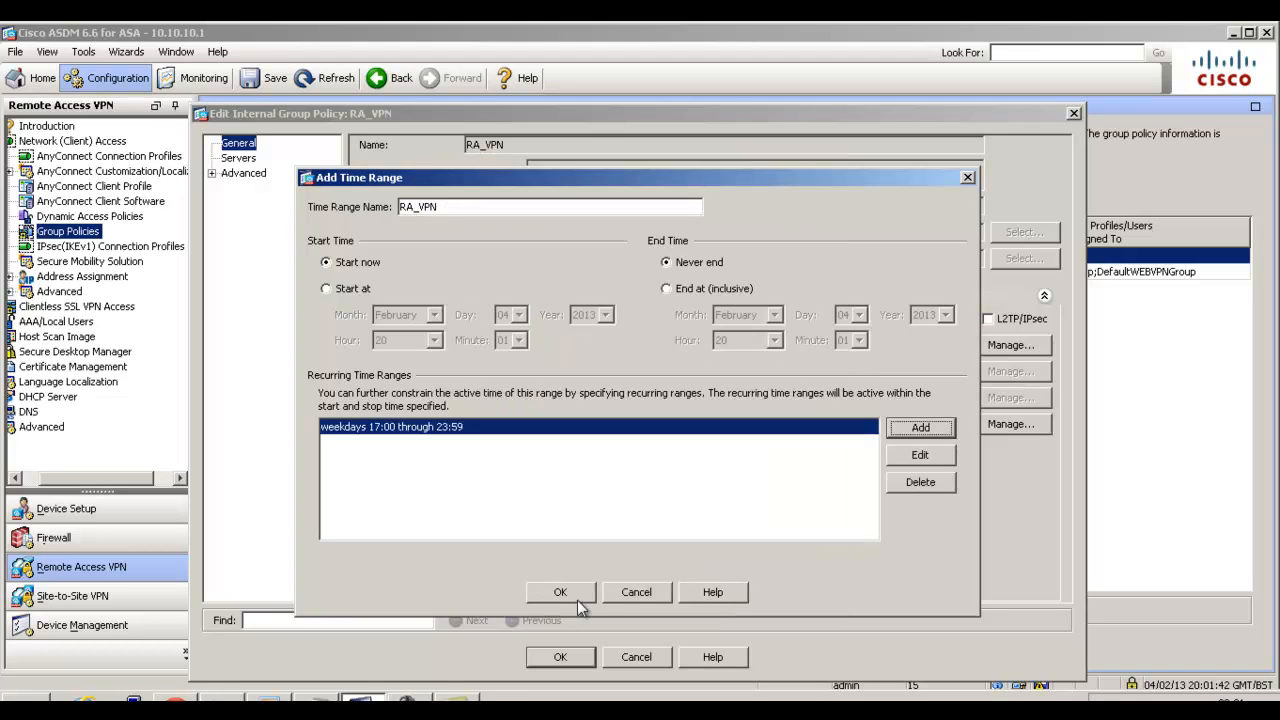
click(561, 592)
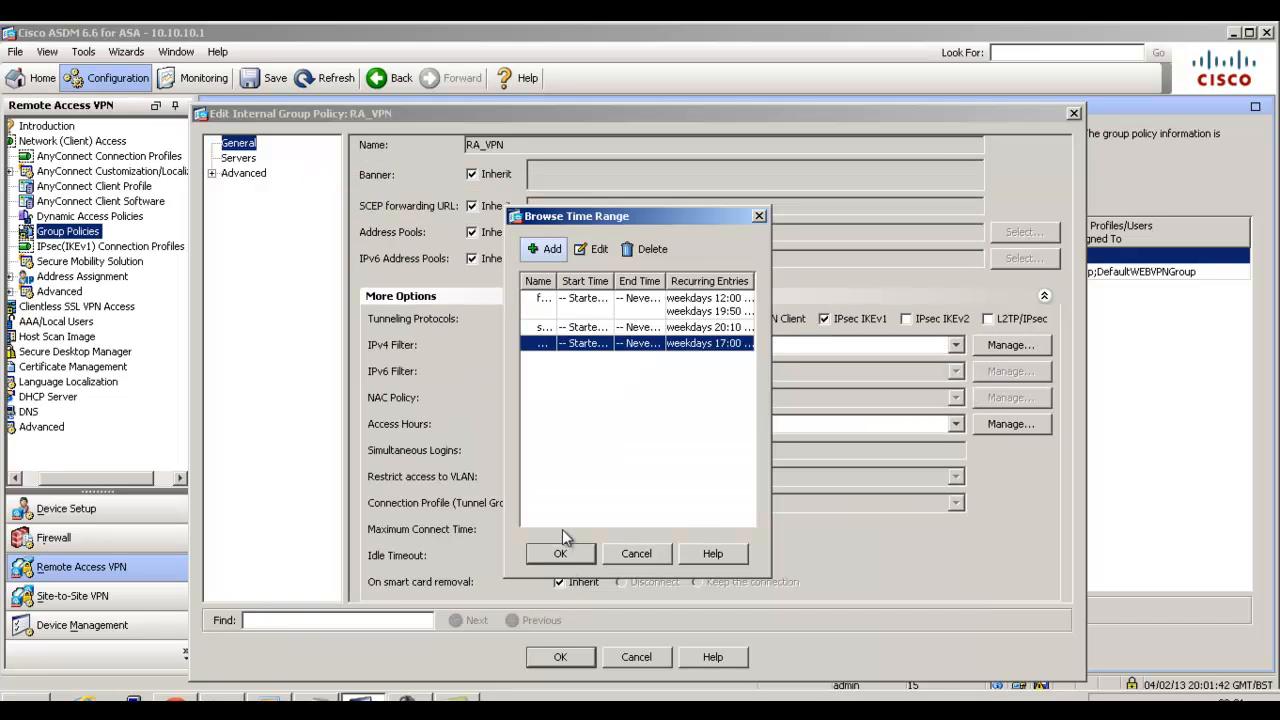
click(563, 552)
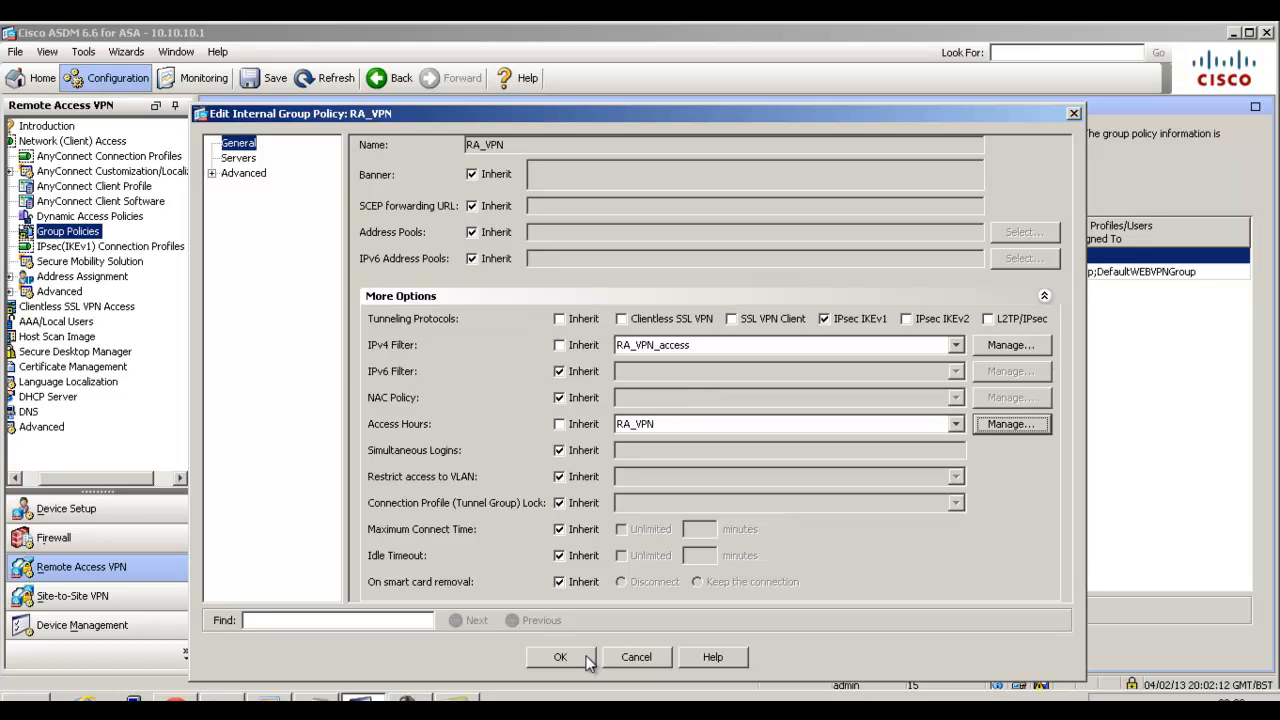
Save the edited RA_VPN group policy and apply the configuration changes to the ASA.
click(561, 657)
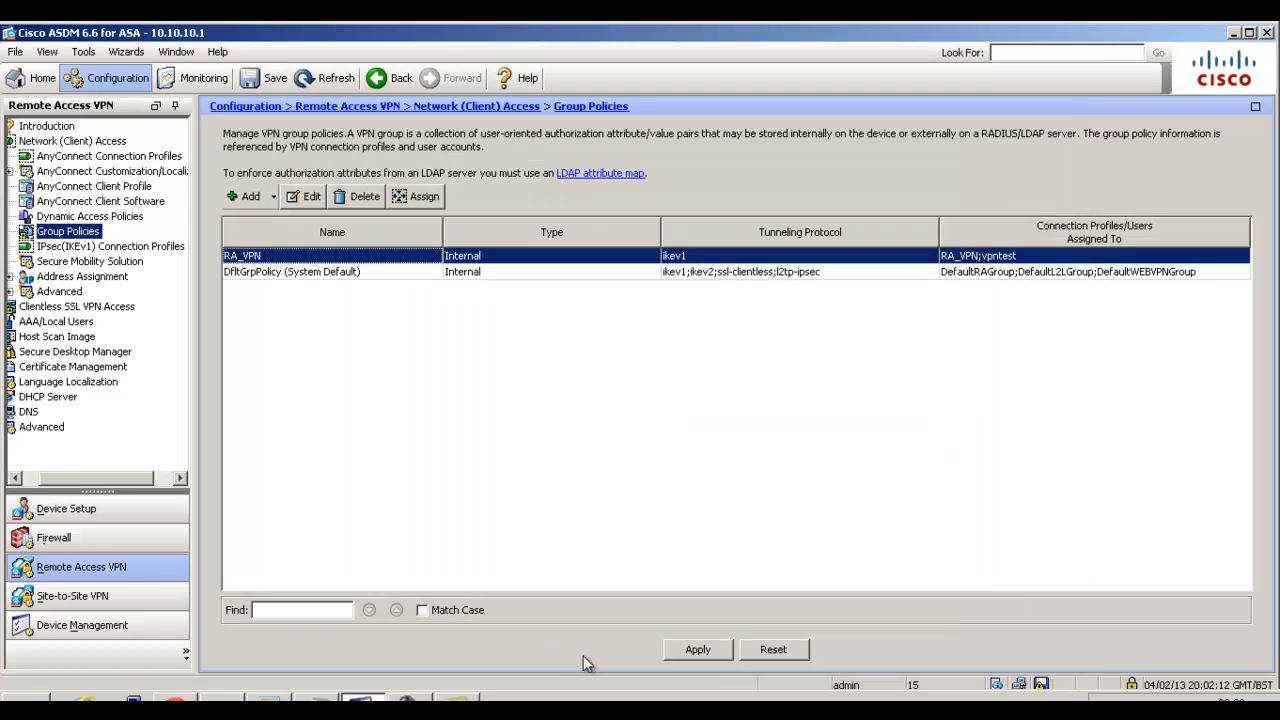
click(700, 652)
click(531, 550)
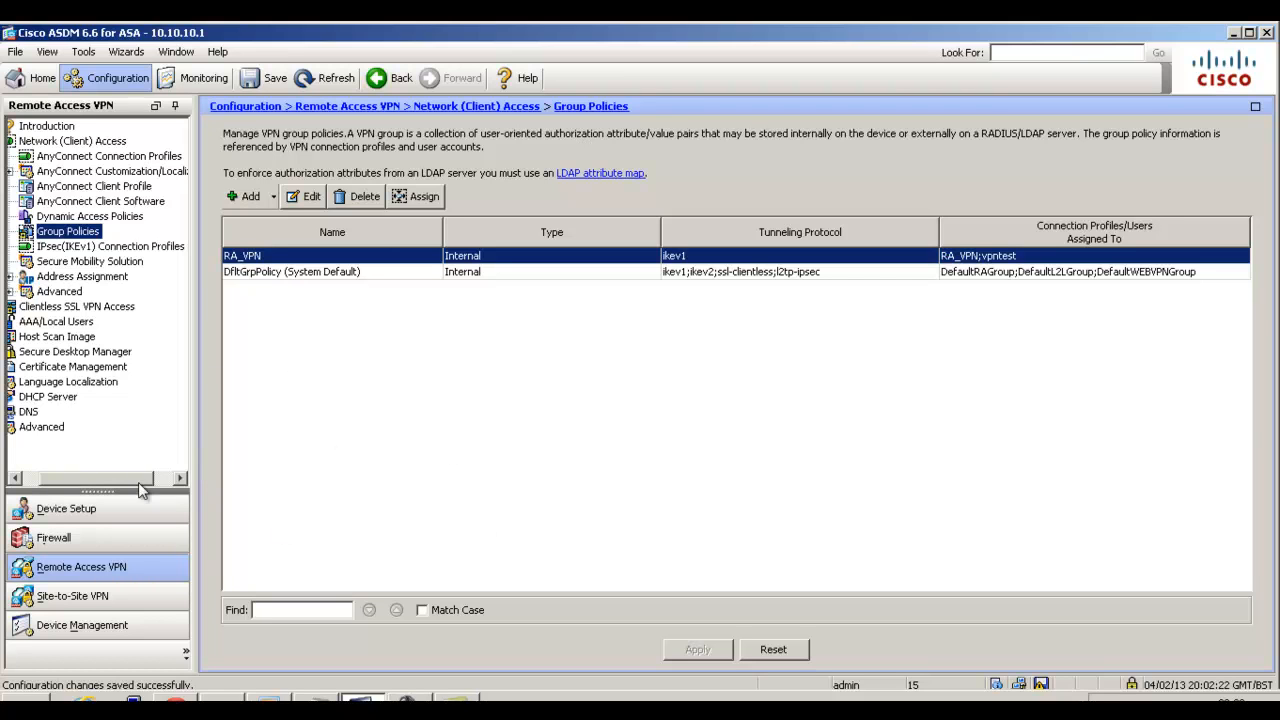
Open the firewall's NAT rules and select the Inside-to-Outside rule whose source is any to examine it.
click(101, 540)
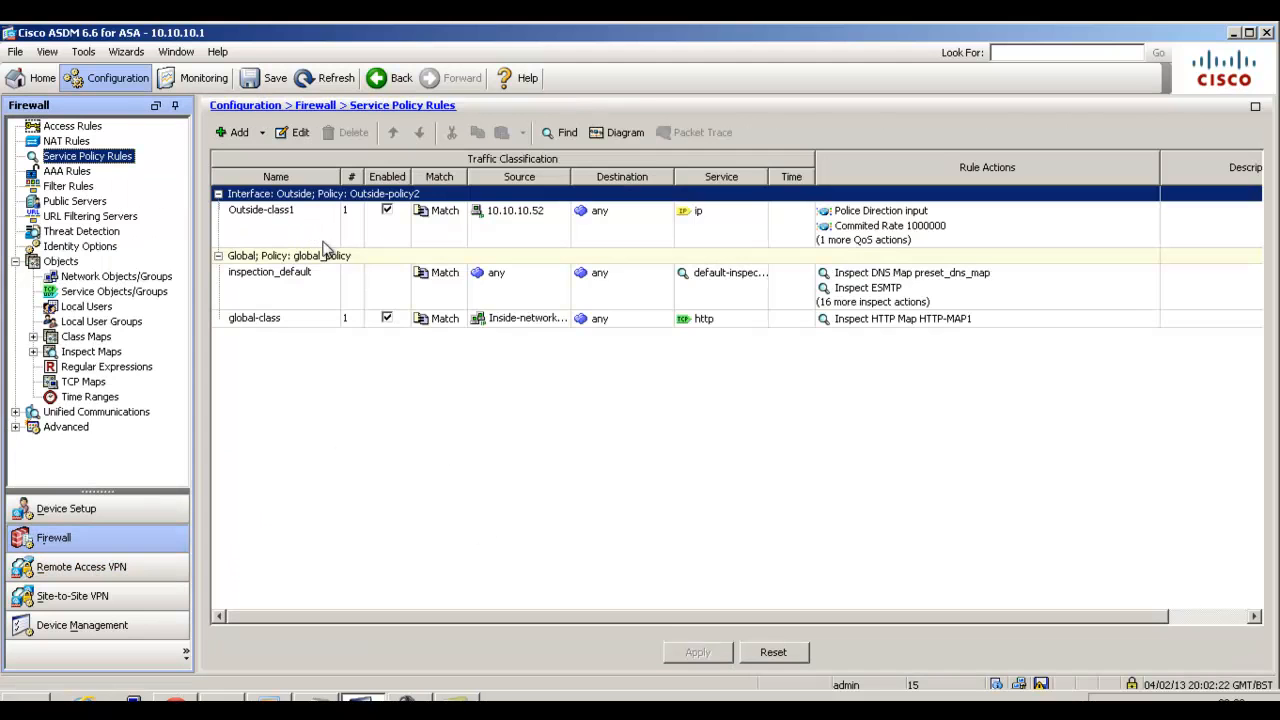
click(87, 143)
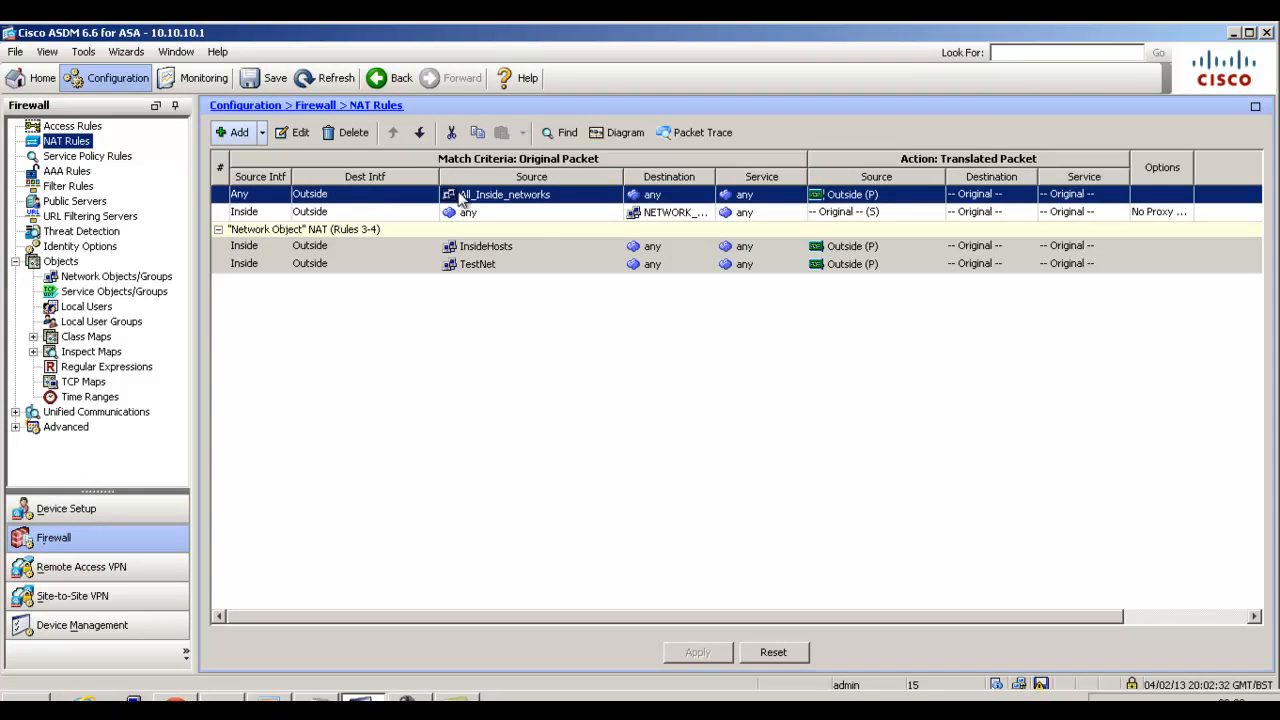
click(535, 218)
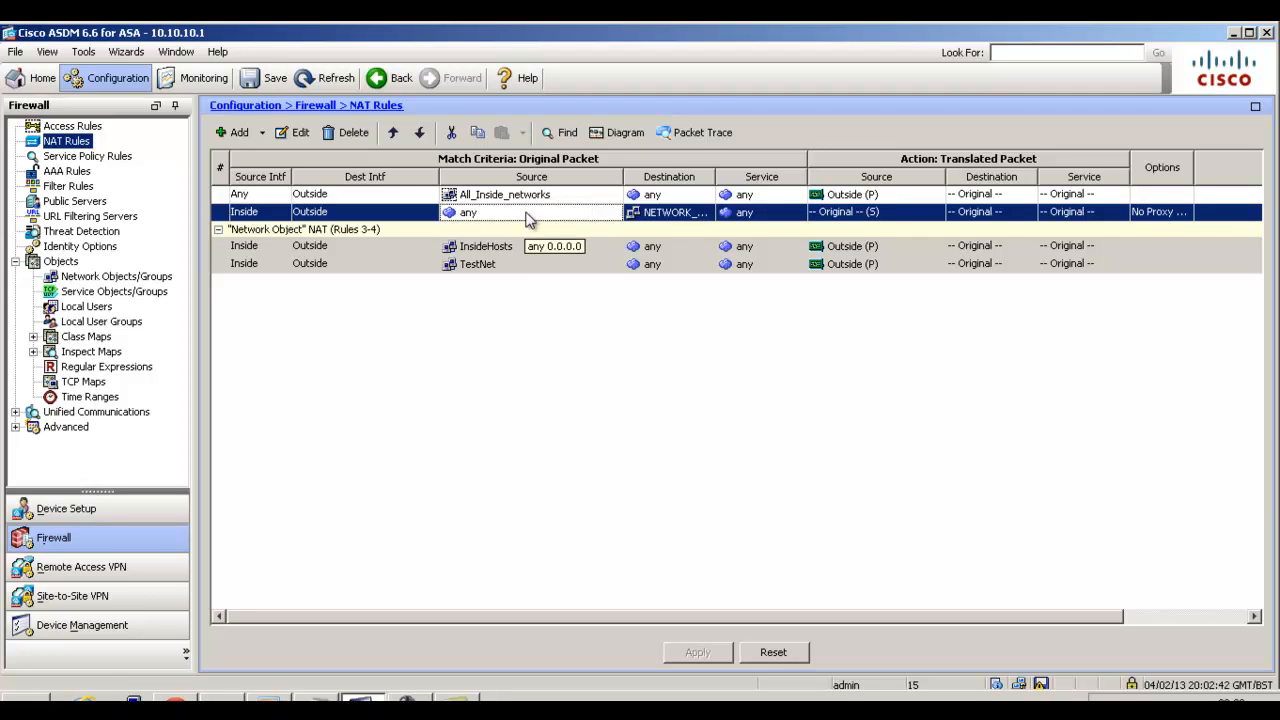
Delete the Inside-to-Outside NAT rule whose source is any and send the change to the ASA.
click(352, 134)
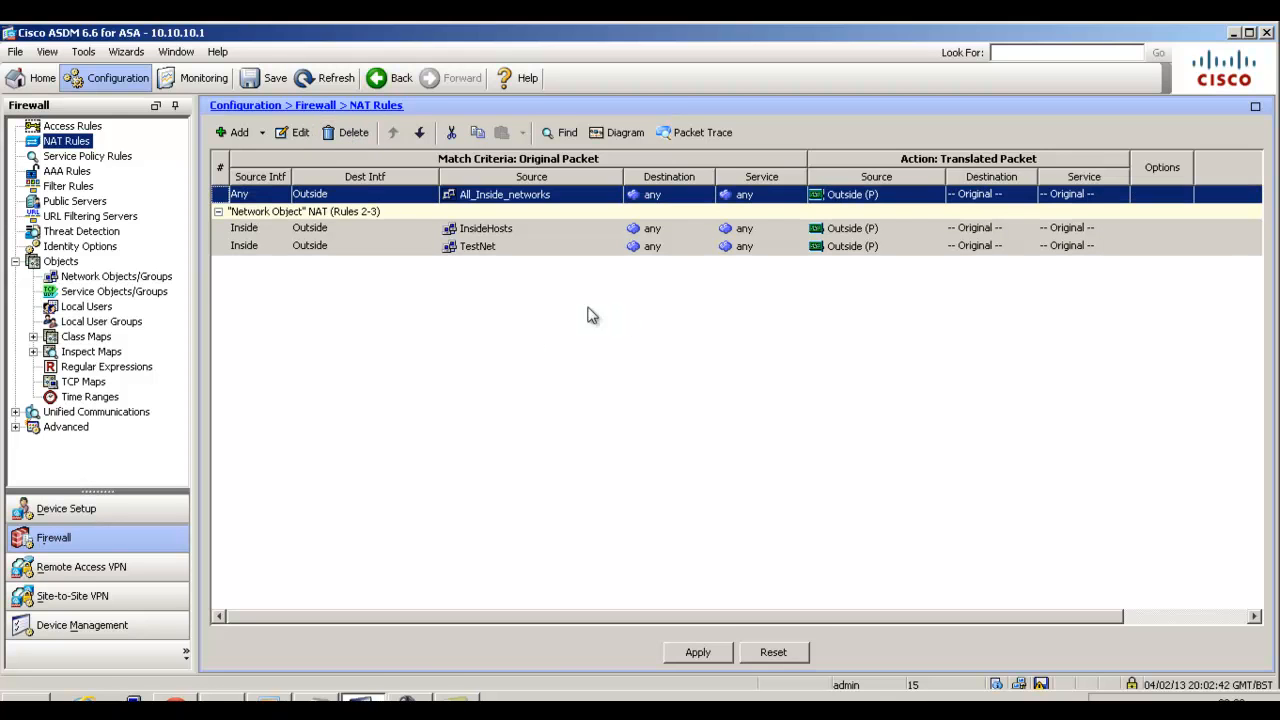
click(697, 652)
click(516, 546)
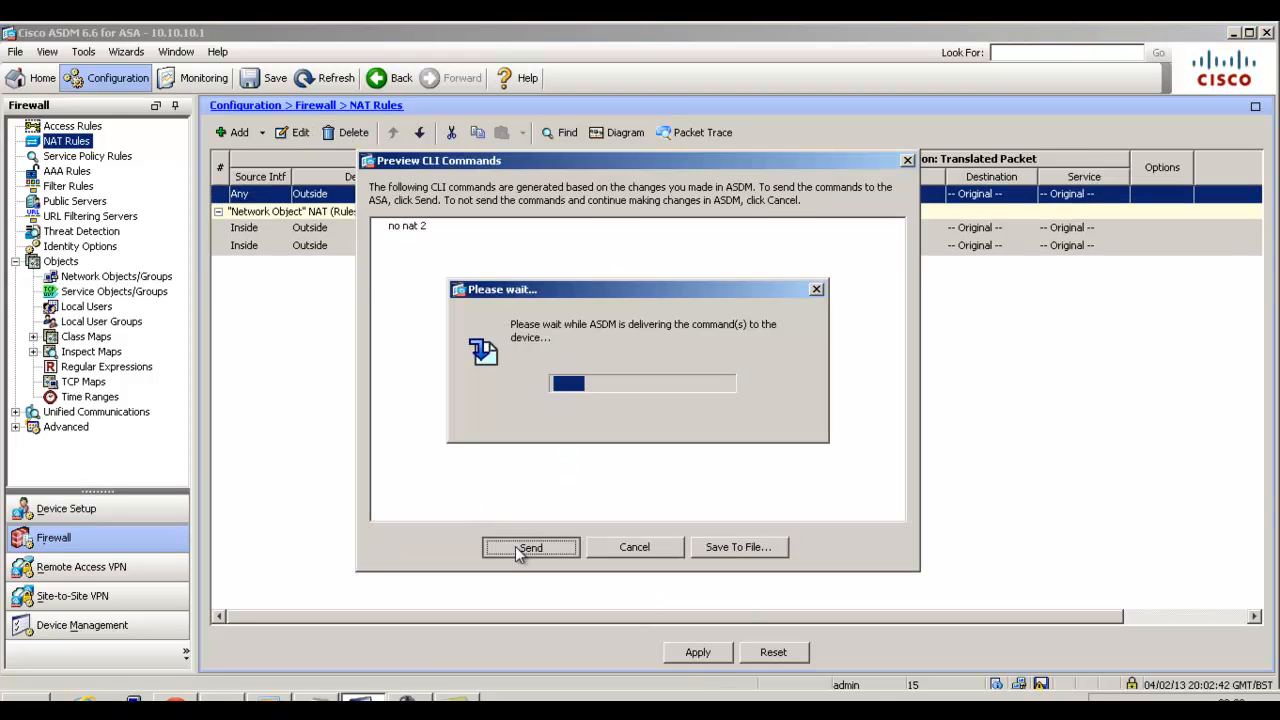
Start a new NAT rule ahead of the network object NAT rules with RA_VPN_hosts as its original source address.
click(263, 133)
click(266, 156)
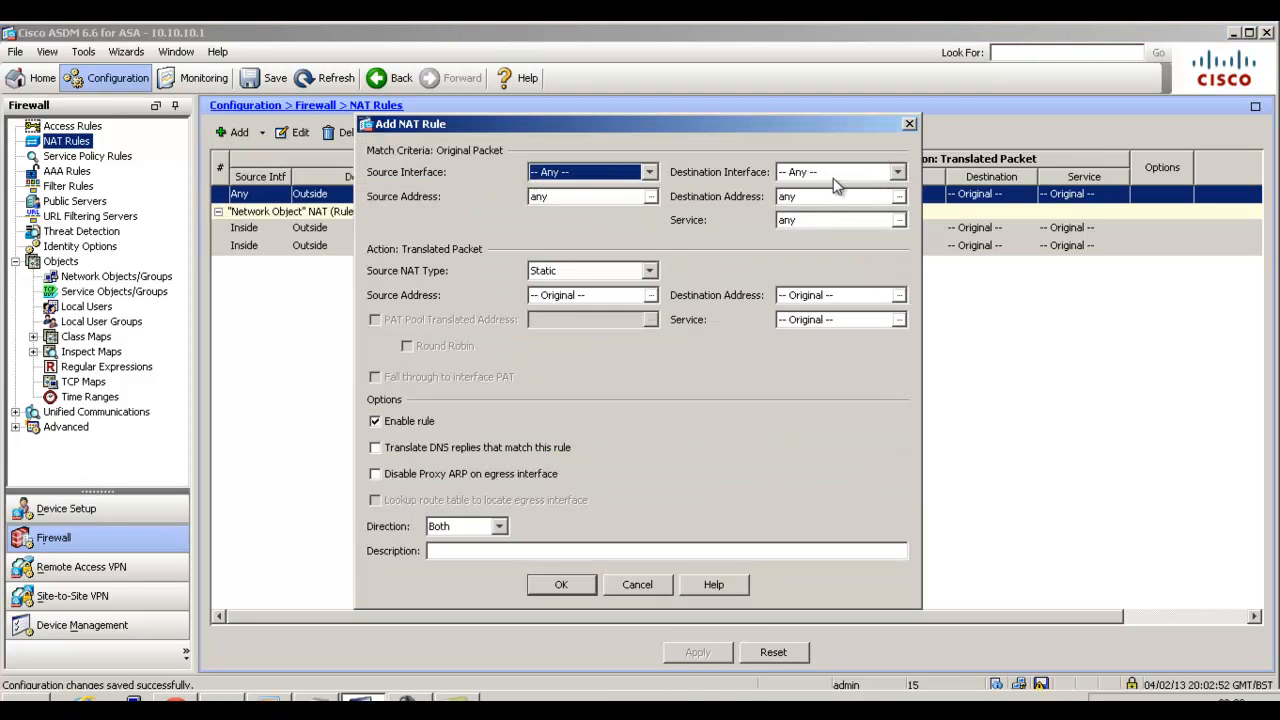
click(650, 197)
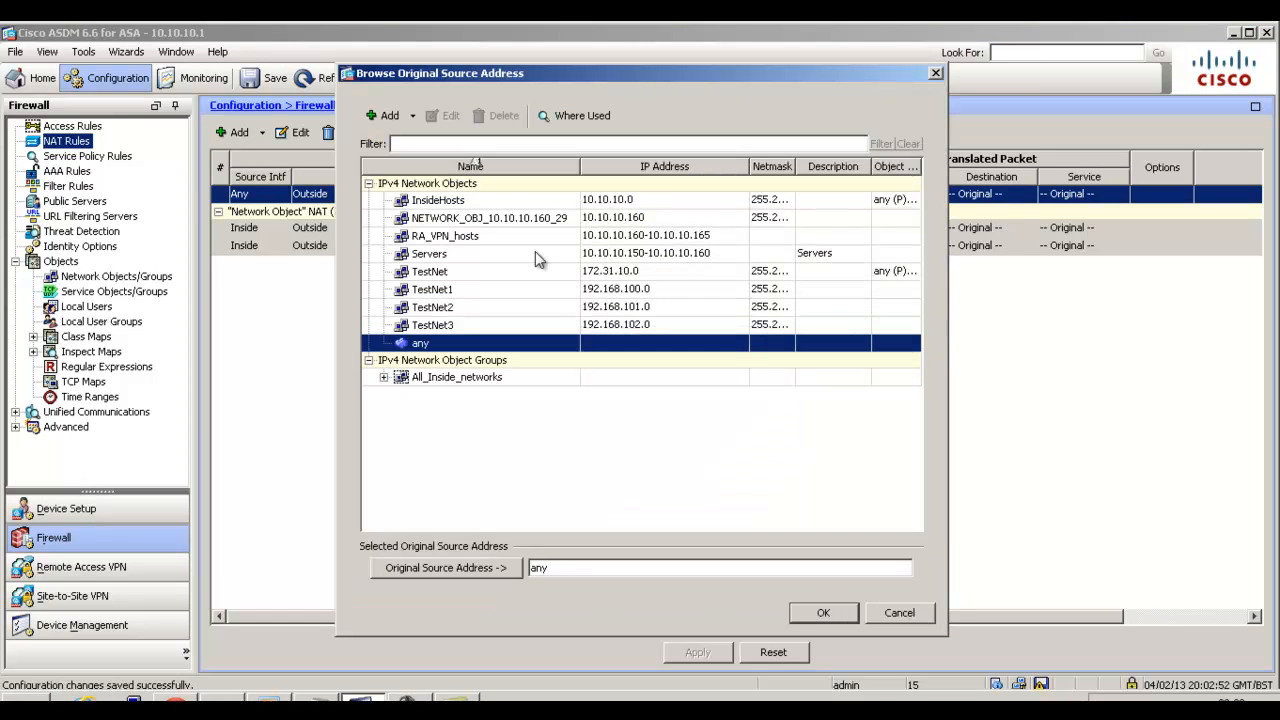
double_click(507, 240)
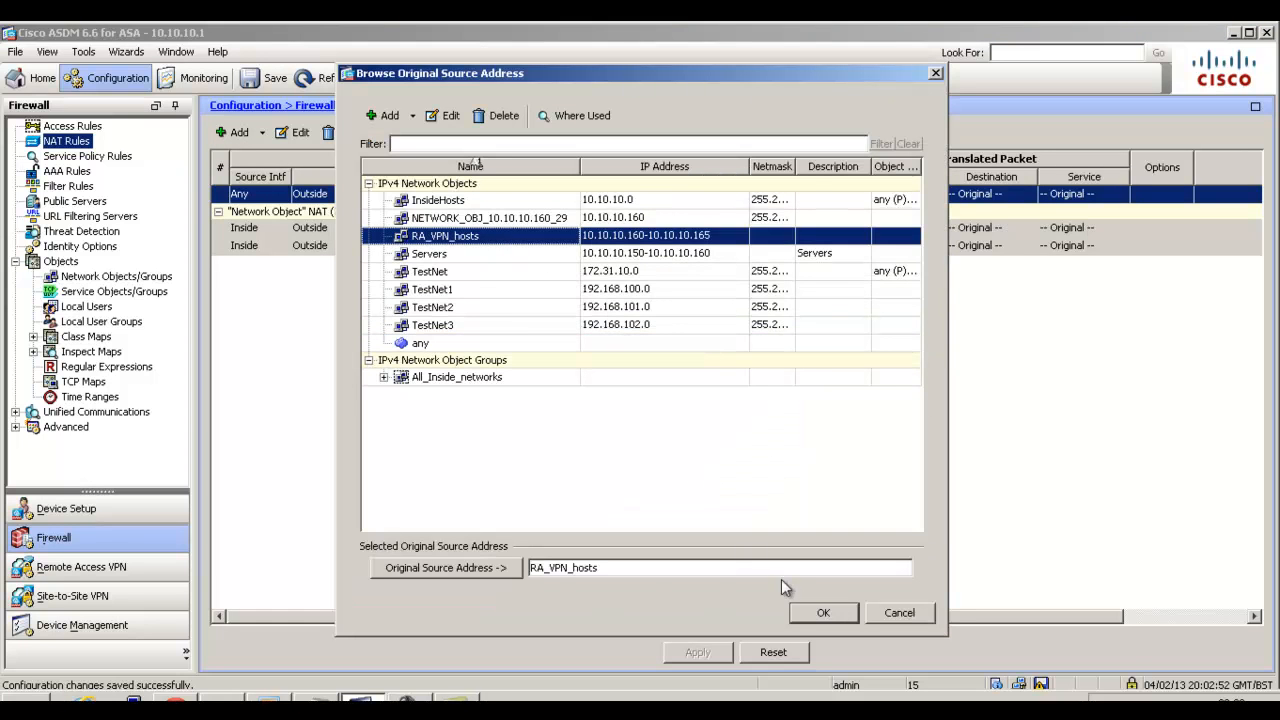
click(815, 613)
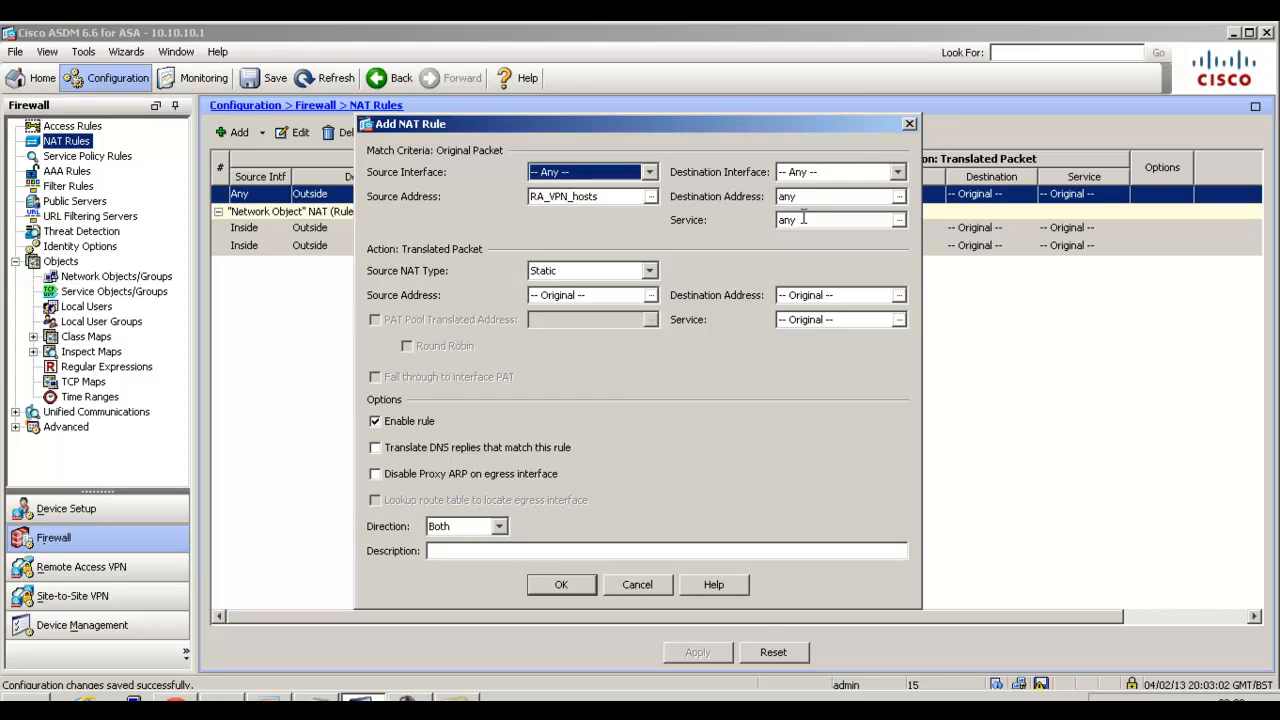
Set the new NAT rule's original destination address to InsideHosts and save the rule.
click(810, 198)
click(899, 196)
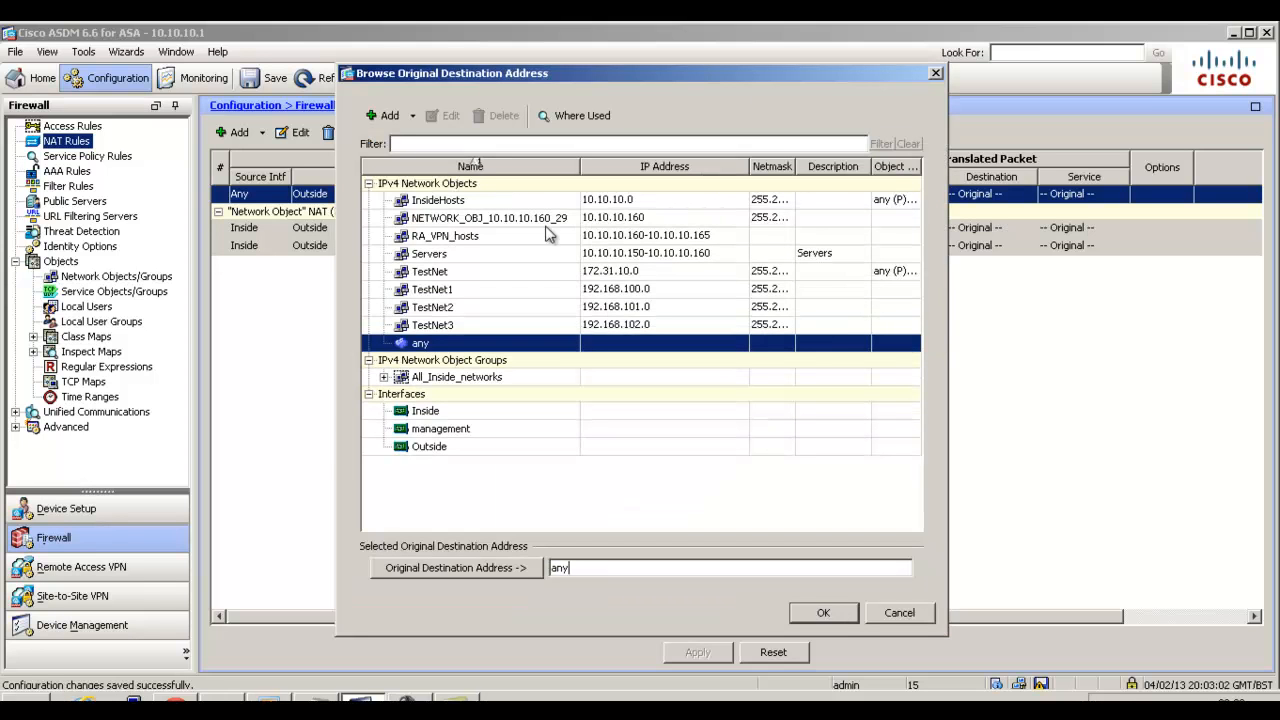
double_click(460, 202)
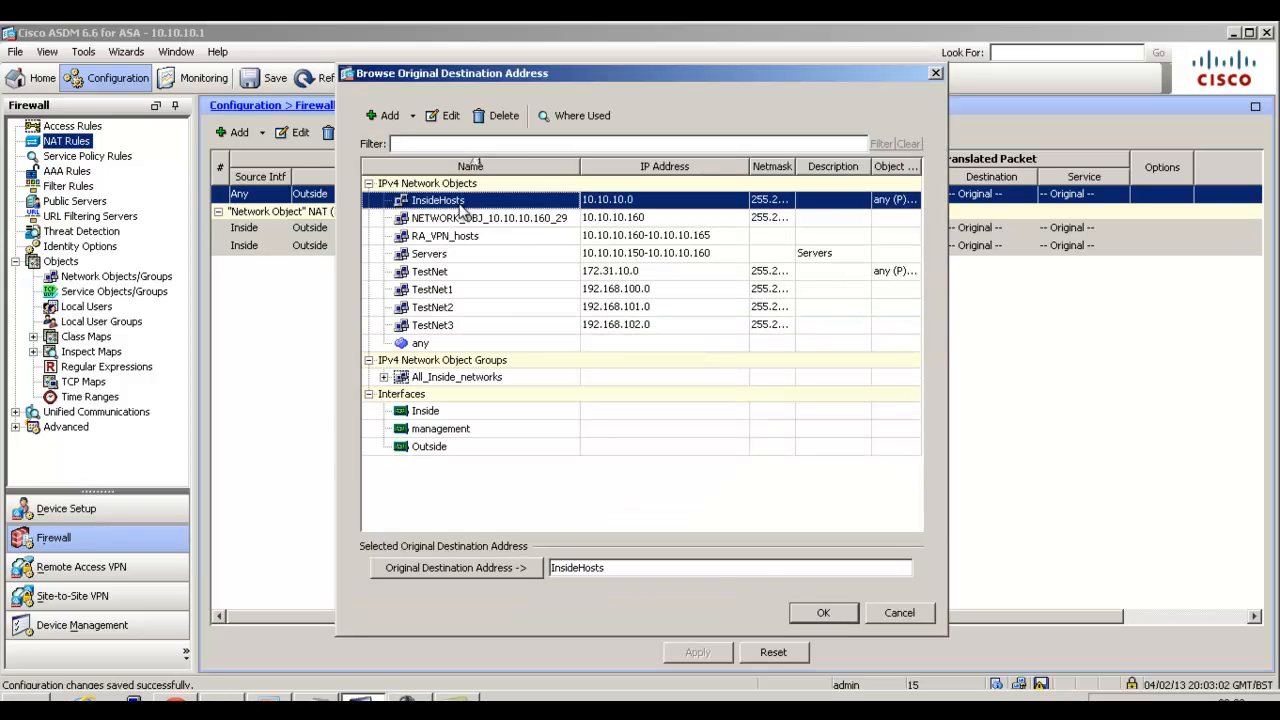
click(824, 612)
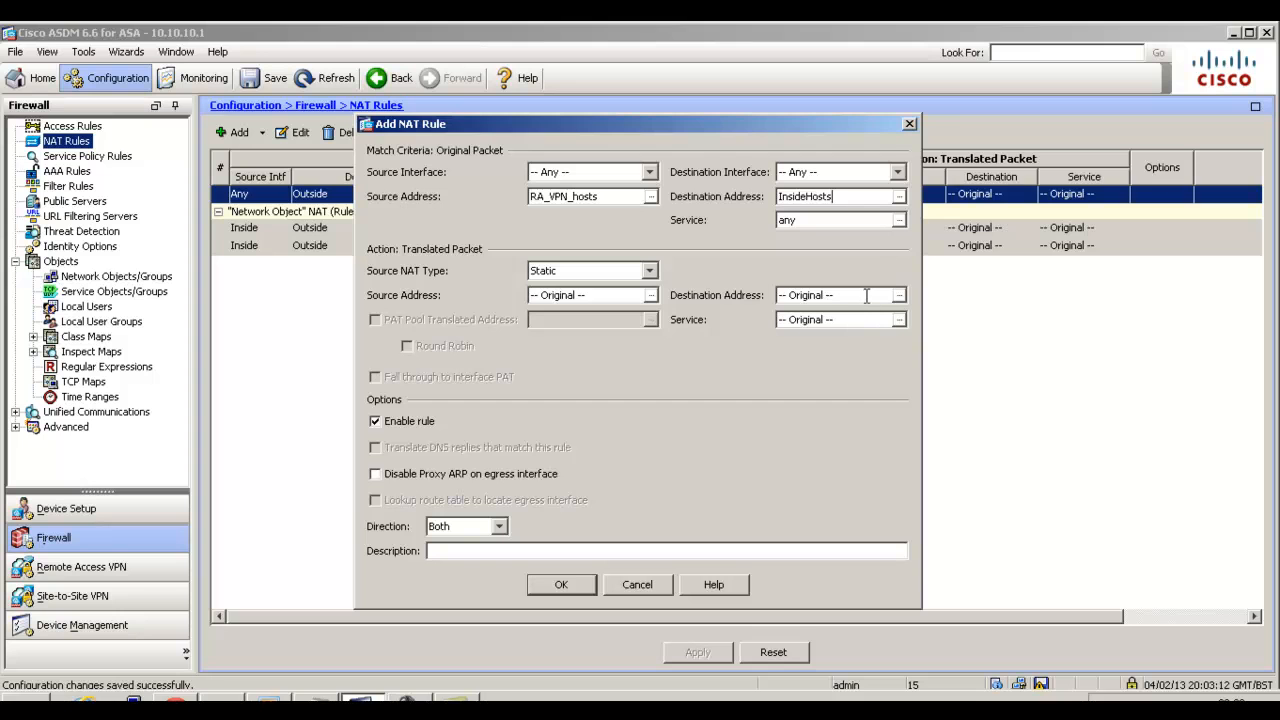
click(575, 582)
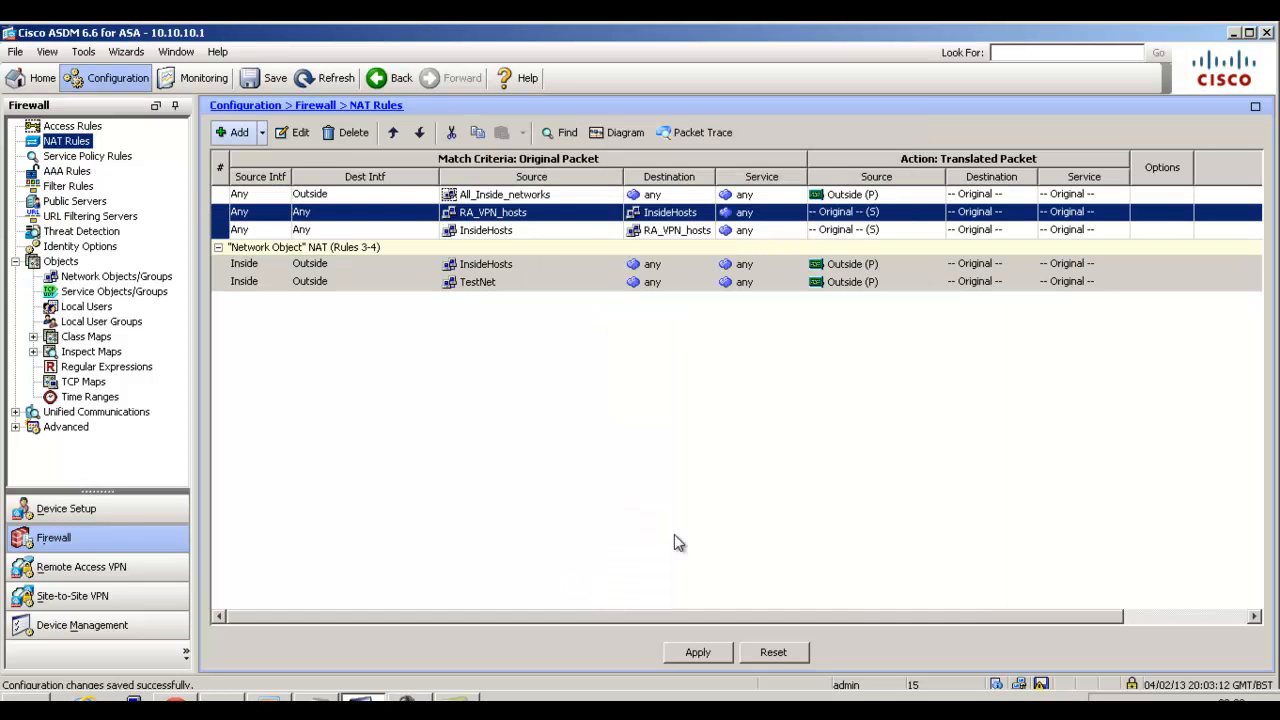
Apply the new NAT rule to the ASA and select the reverse rule from InsideHosts to RA_VPN_hosts.
click(704, 651)
click(515, 553)
click(500, 233)
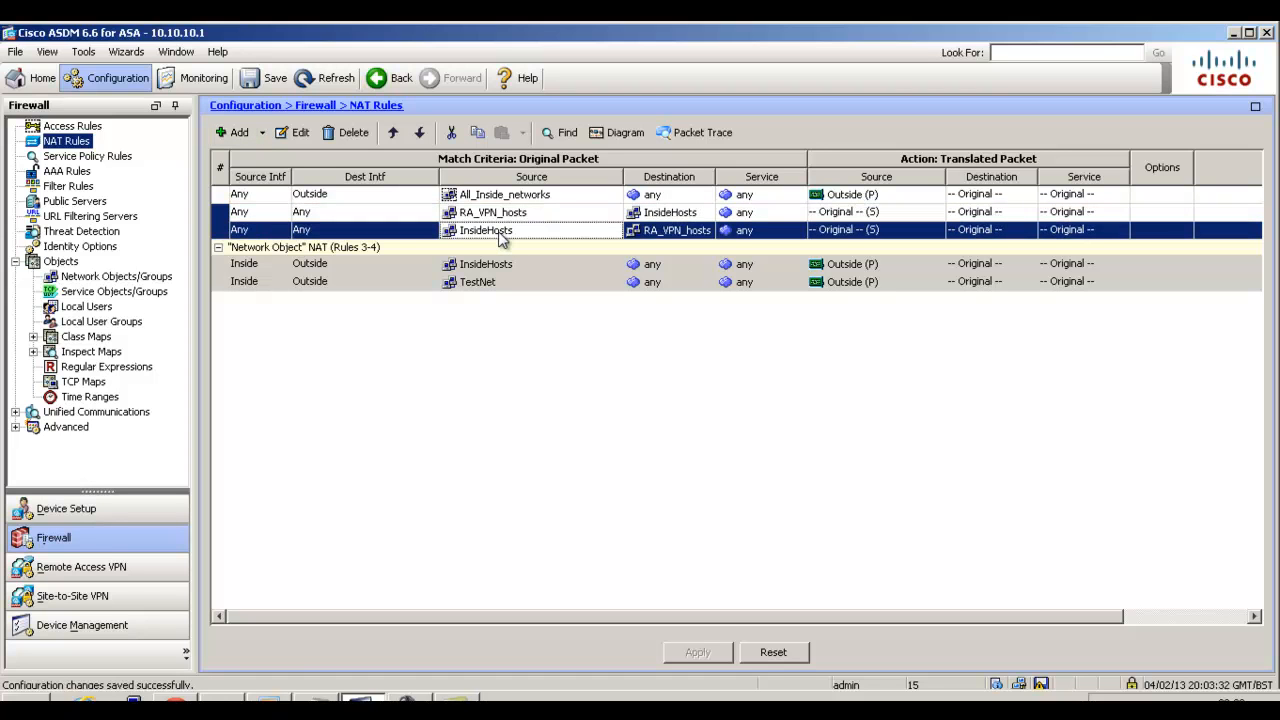